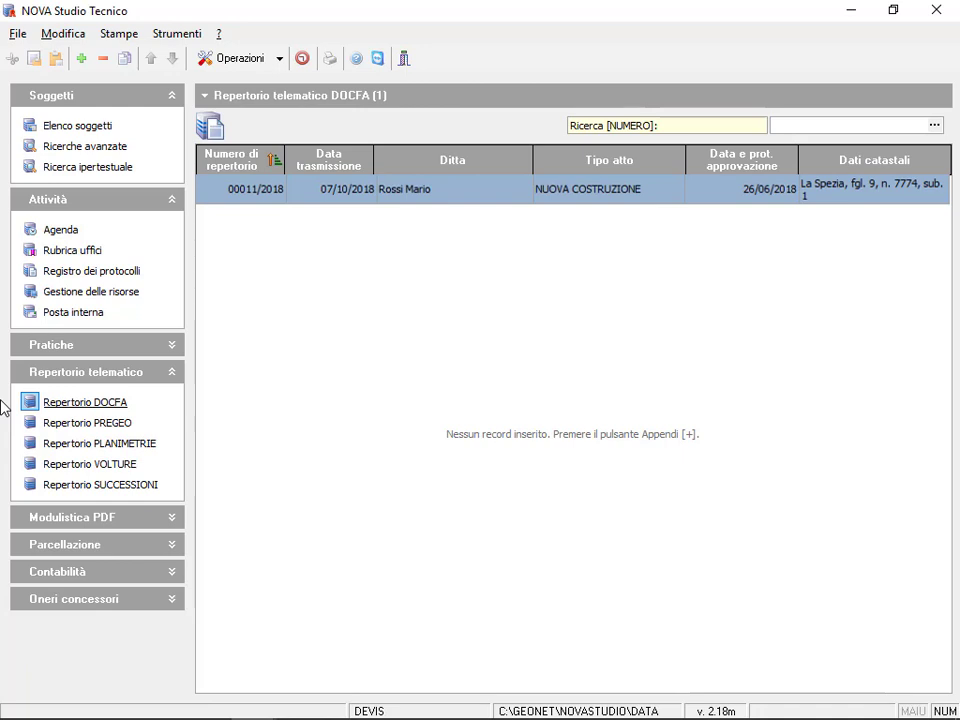
# Look through the PREGEO, PLANIMETRIE, VOLTURE and SUCCESSIONI telematic registers in turn
pyautogui.click(79, 426)
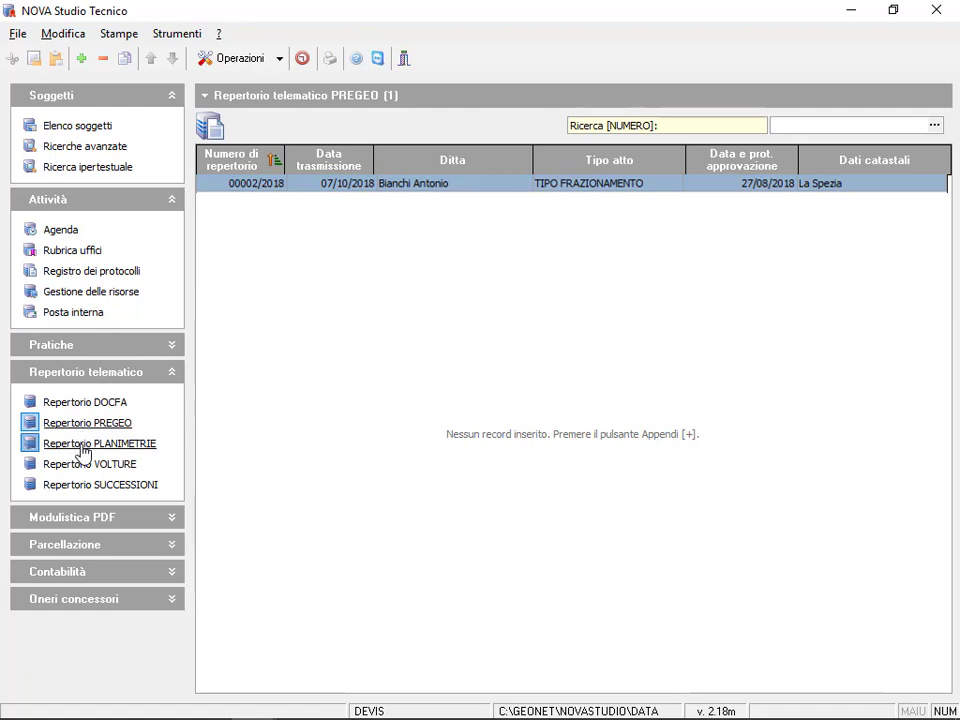
pyautogui.click(82, 447)
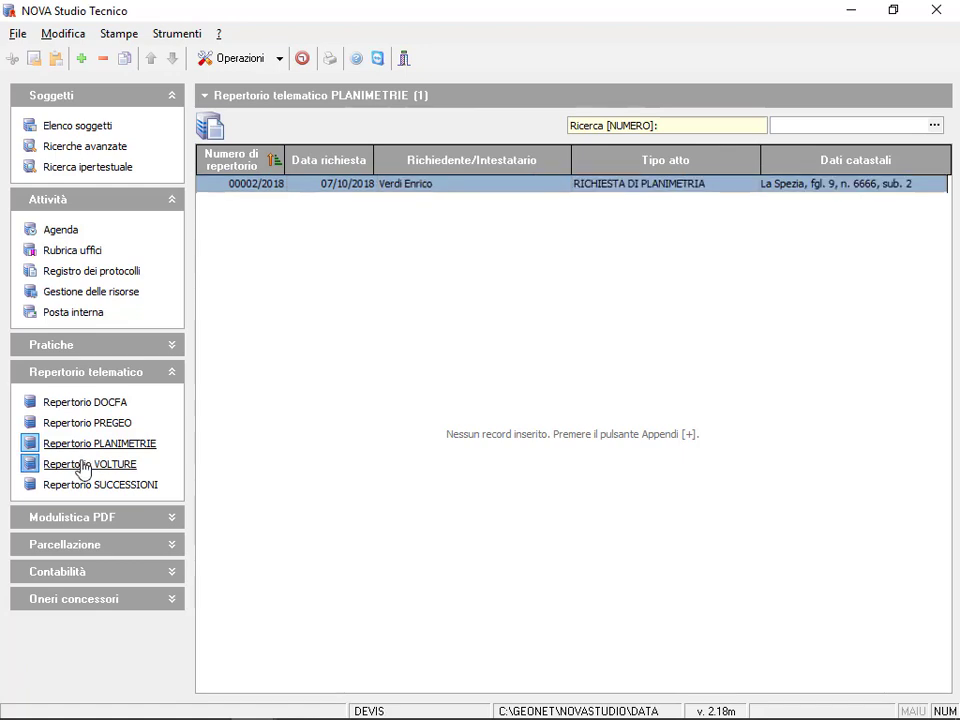
pyautogui.click(83, 467)
pyautogui.click(82, 488)
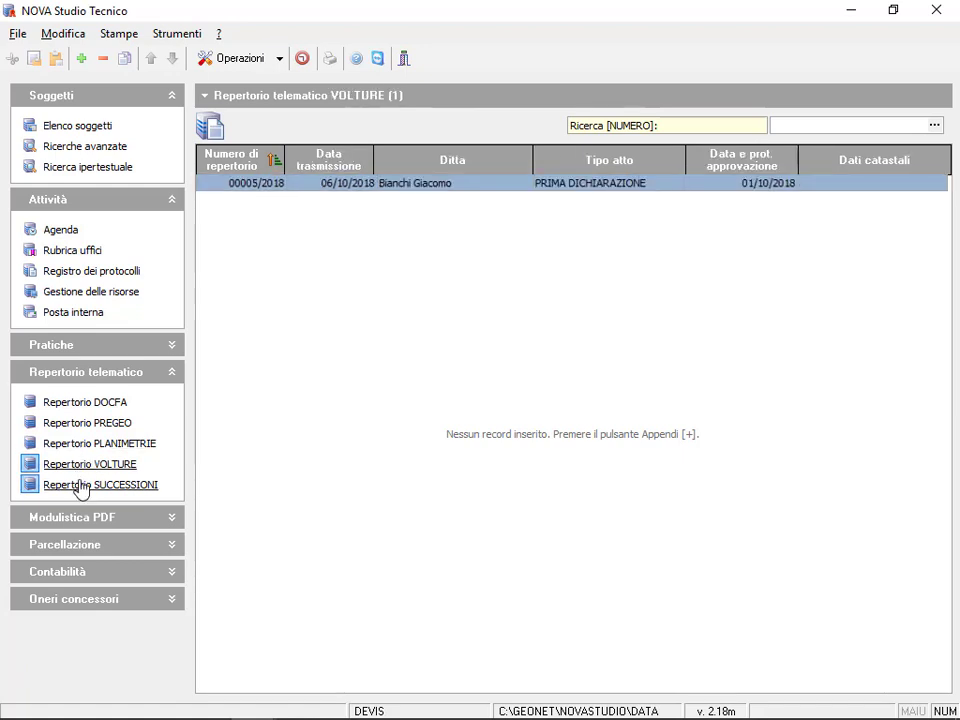
# Try to import the registration receipt PDF from the 01. RICEVUTE DOCFA folder into the DOCFA register
pyautogui.click(85, 402)
pyautogui.click(99, 698)
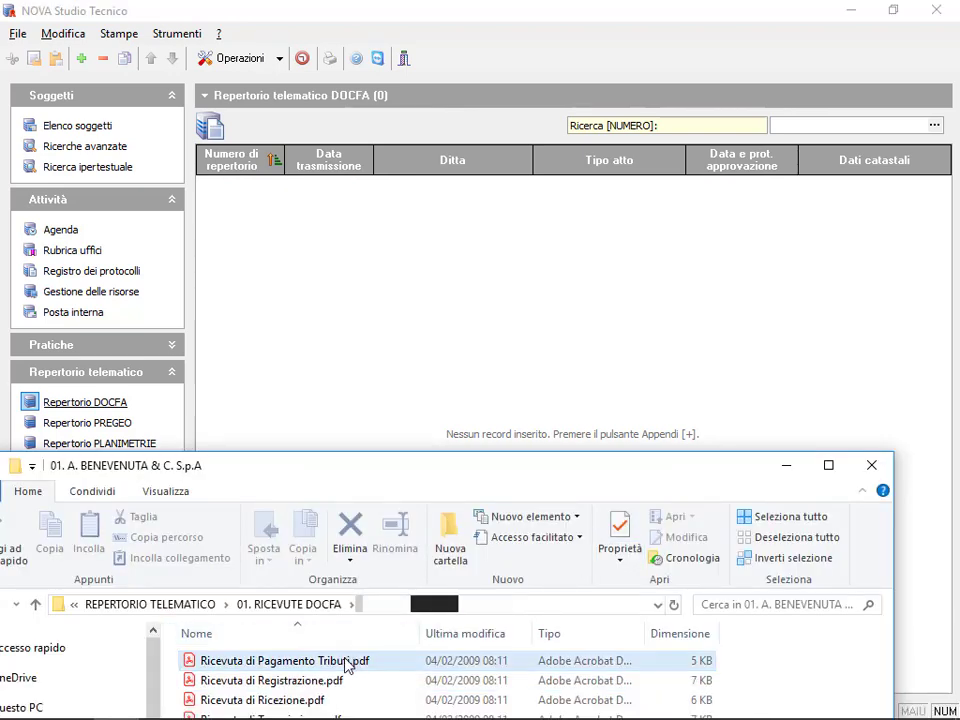
pyautogui.moveTo(320, 688); pyautogui.dragTo(465, 268)
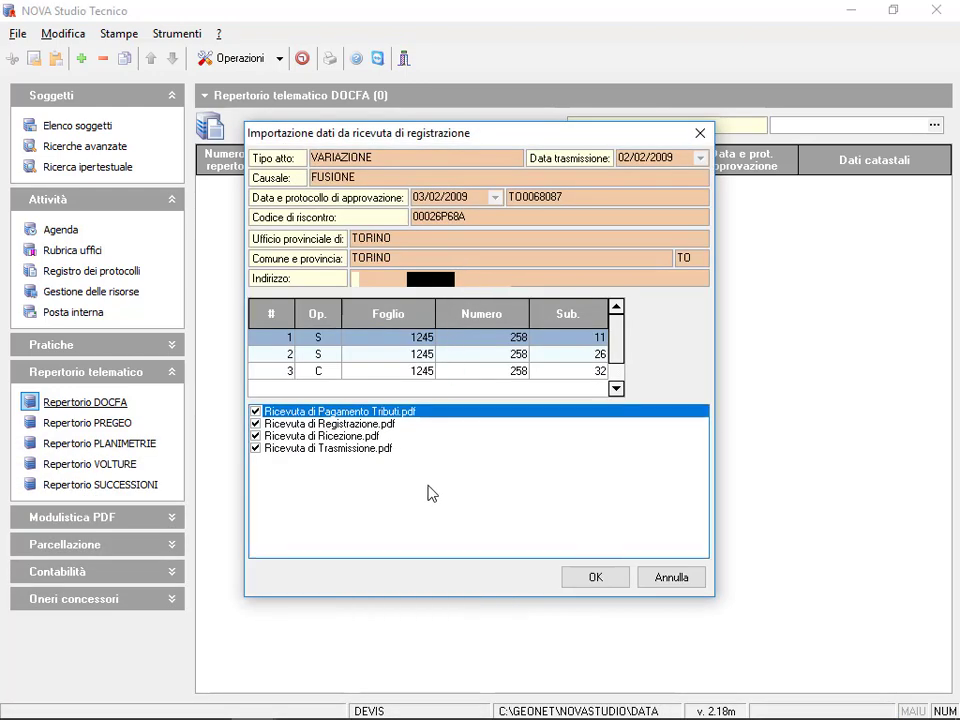
pyautogui.click(673, 586)
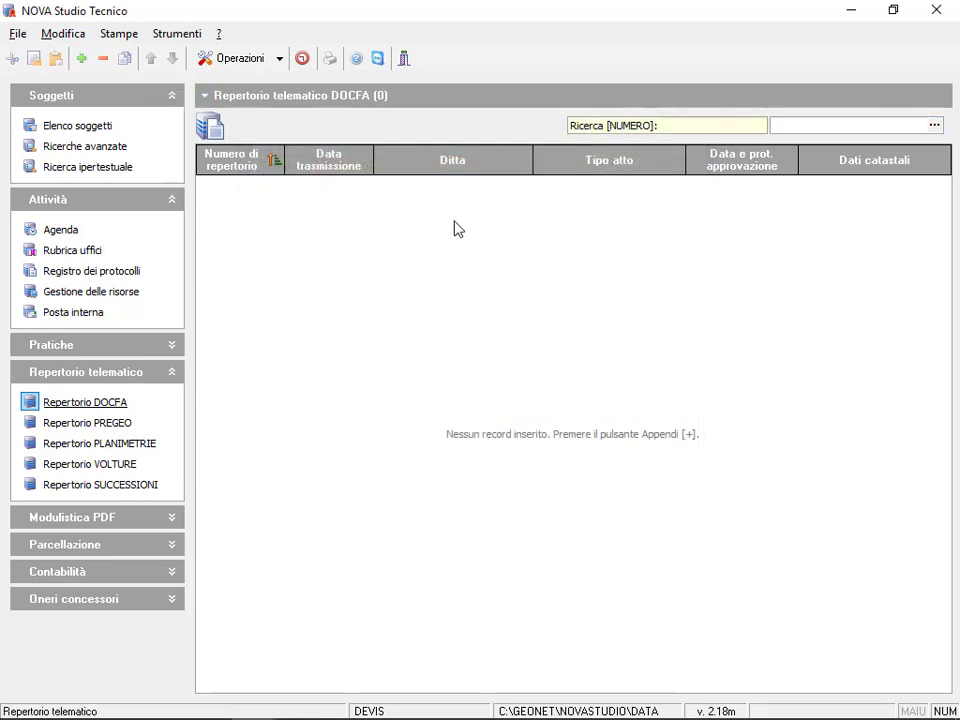
# Examine the record and data-import commands offered in the DOCFA, PREGEO, PLANIMETRIE and SUCCESSIONI registers
pyautogui.rightClick(456, 224)
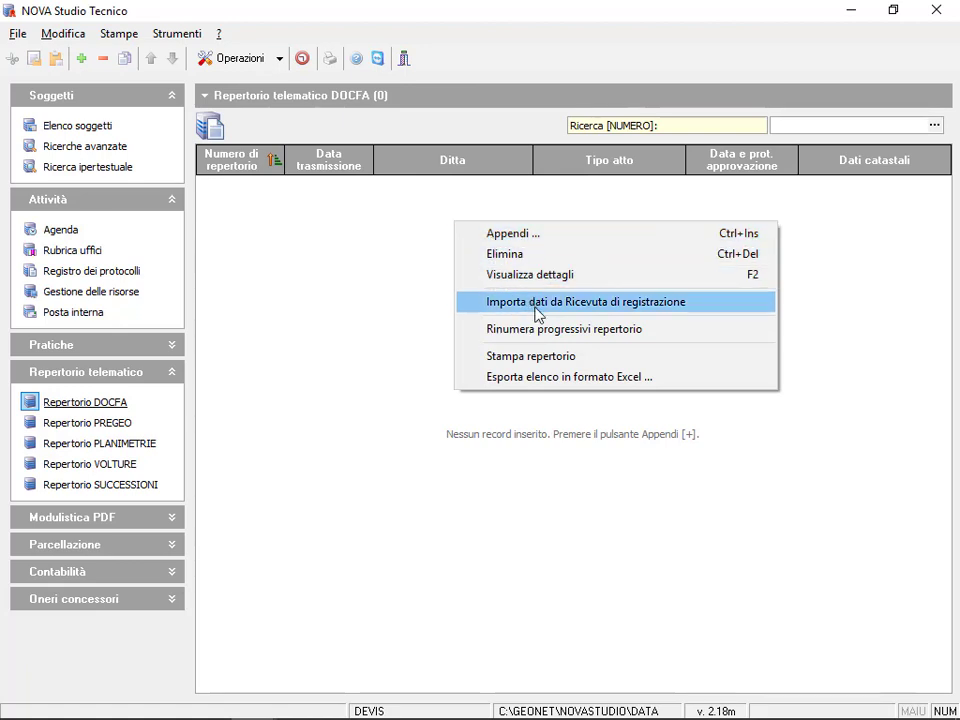
pyautogui.click(435, 276)
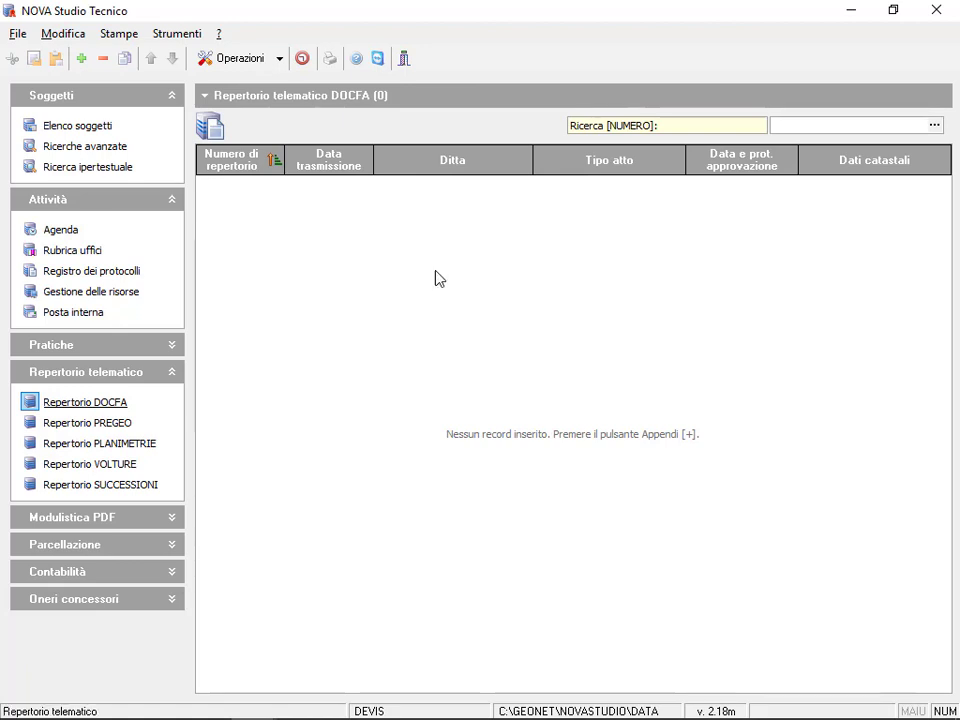
pyautogui.click(88, 424)
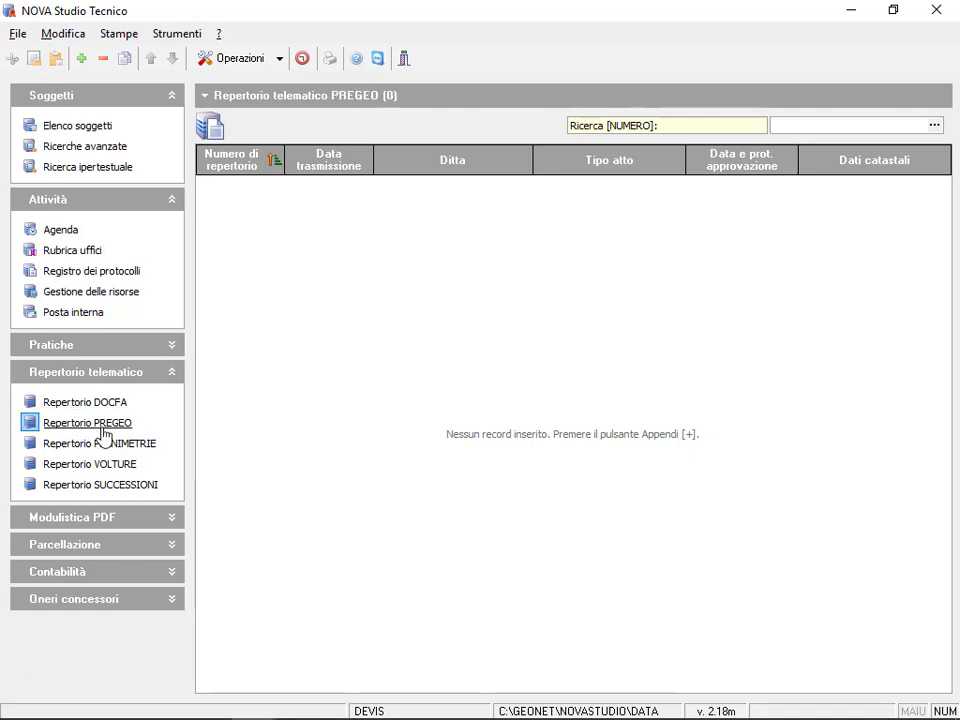
pyautogui.rightClick(518, 236)
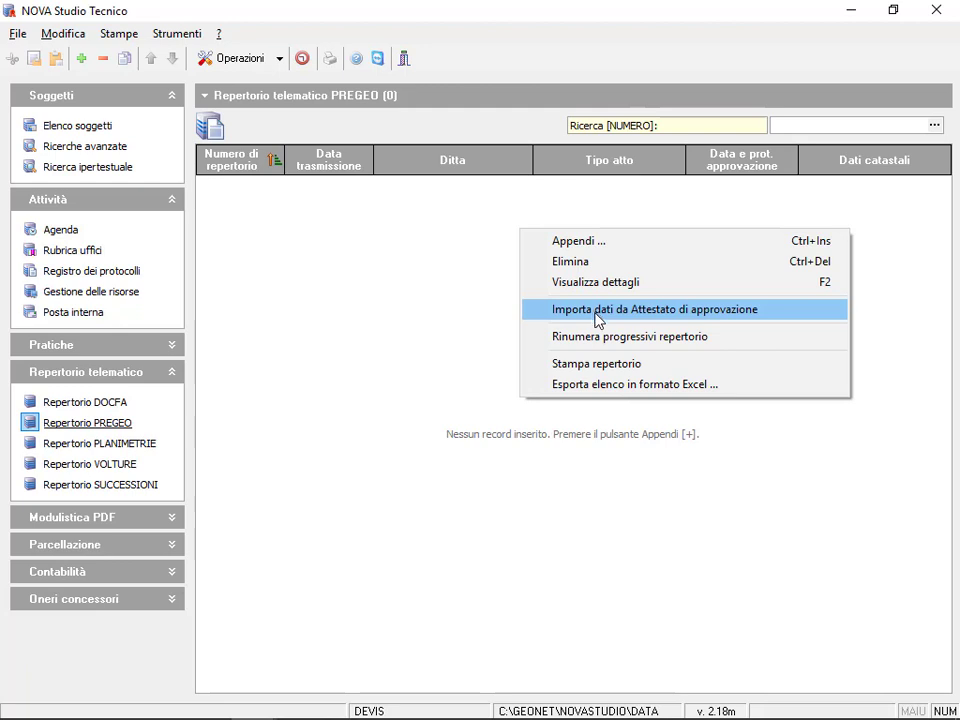
pyautogui.click(110, 443)
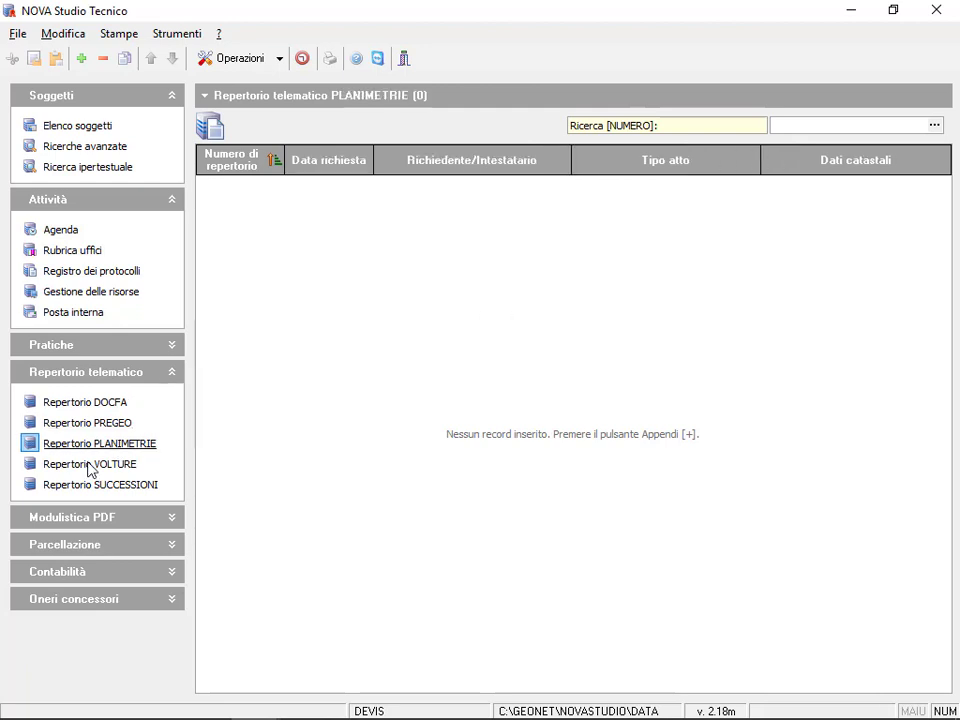
pyautogui.rightClick(435, 342)
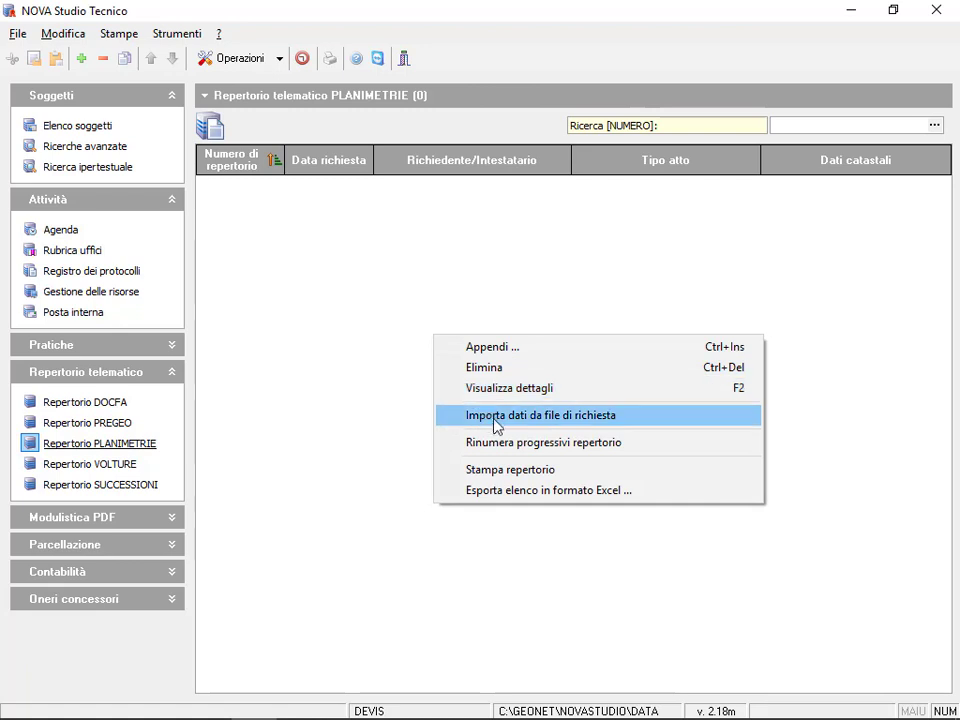
pyautogui.click(403, 422)
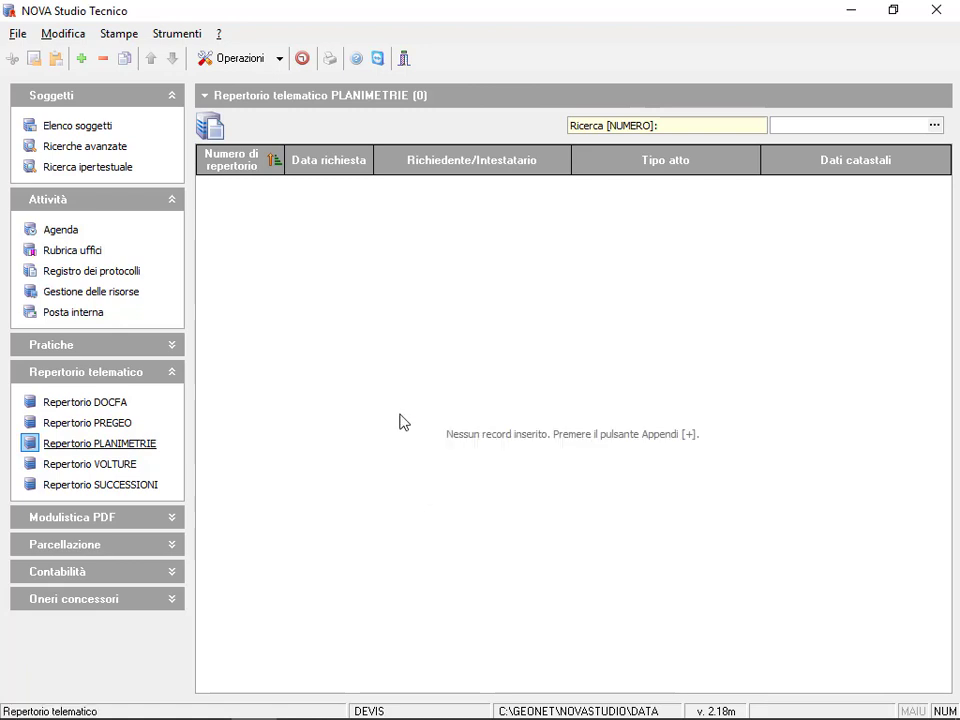
pyautogui.click(103, 484)
pyautogui.rightClick(557, 257)
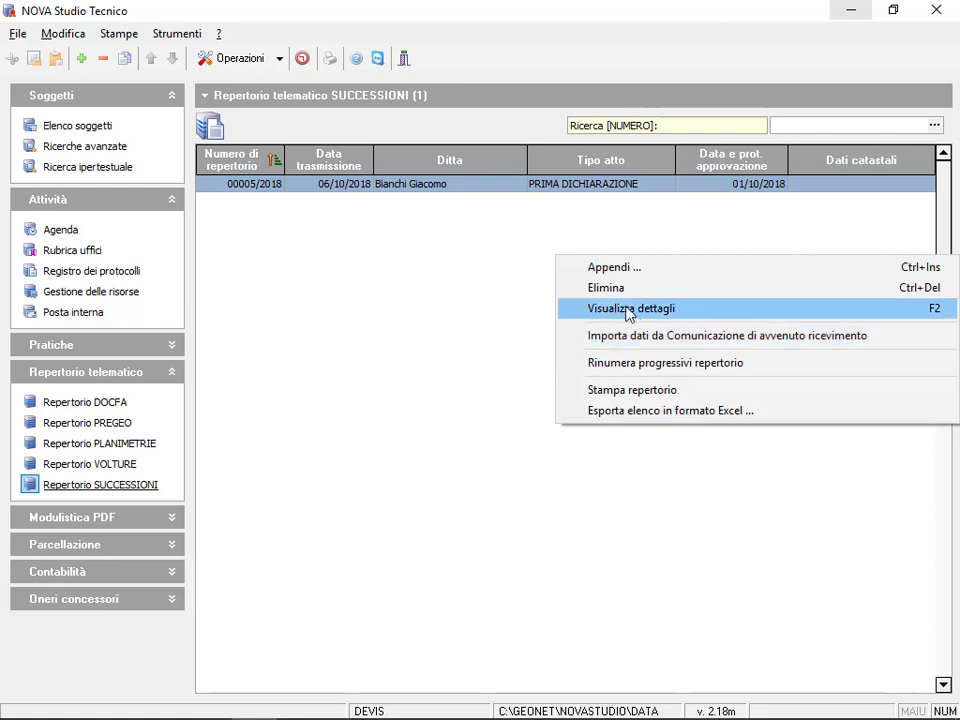
pyautogui.click(537, 108)
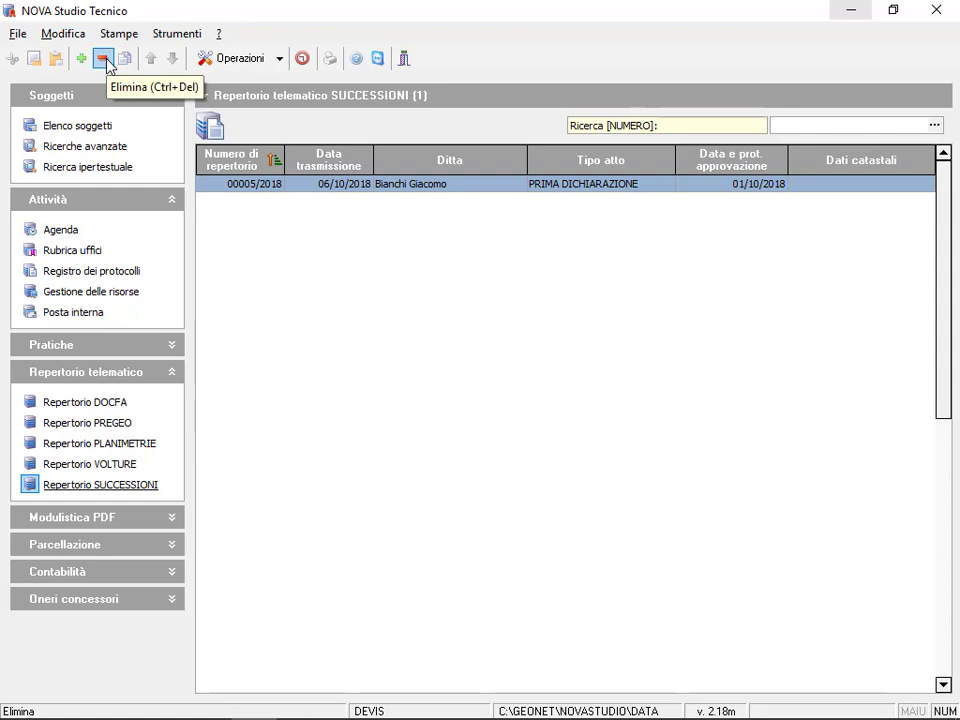
# Delete the PRIMA DICHIARAZIONE record and its filed documents from the SUCCESSIONI register
pyautogui.rightClick(363, 188)
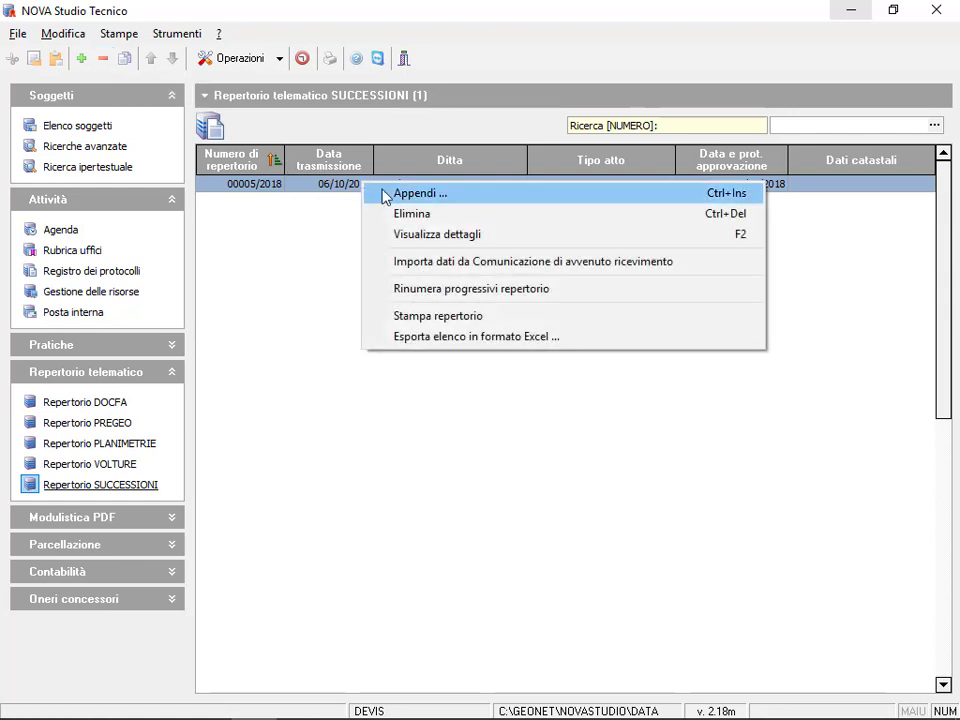
pyautogui.click(425, 214)
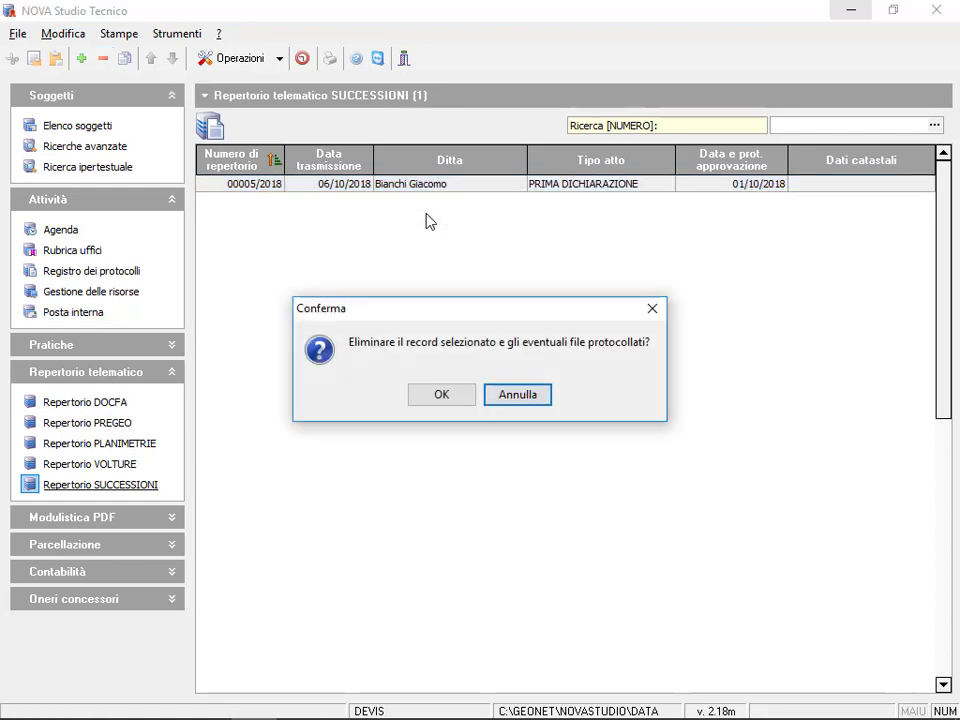
pyautogui.click(451, 400)
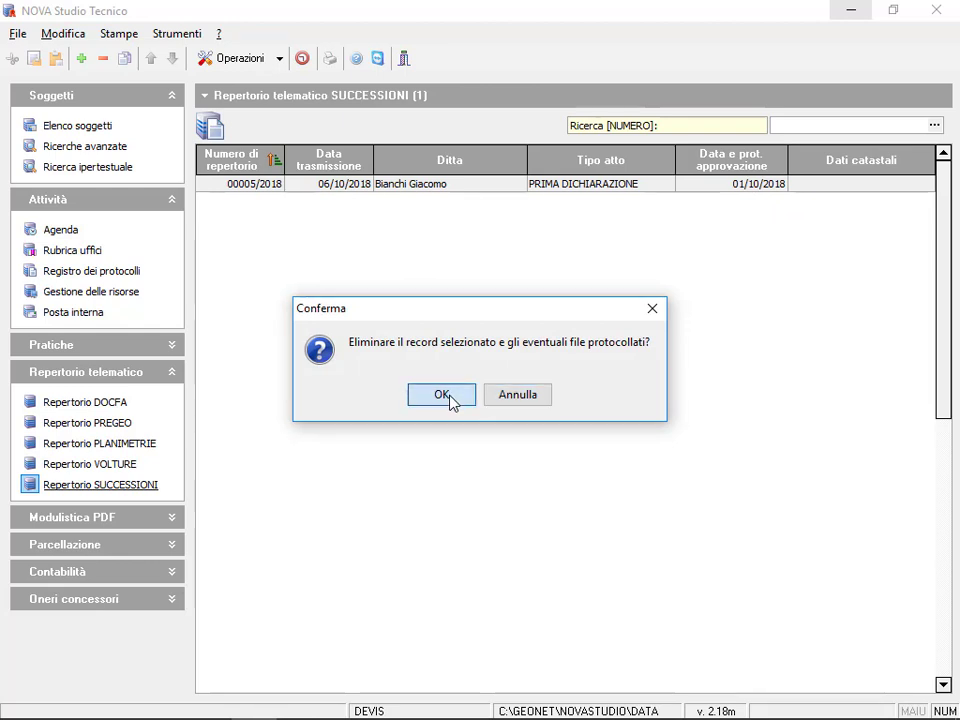
pyautogui.click(449, 396)
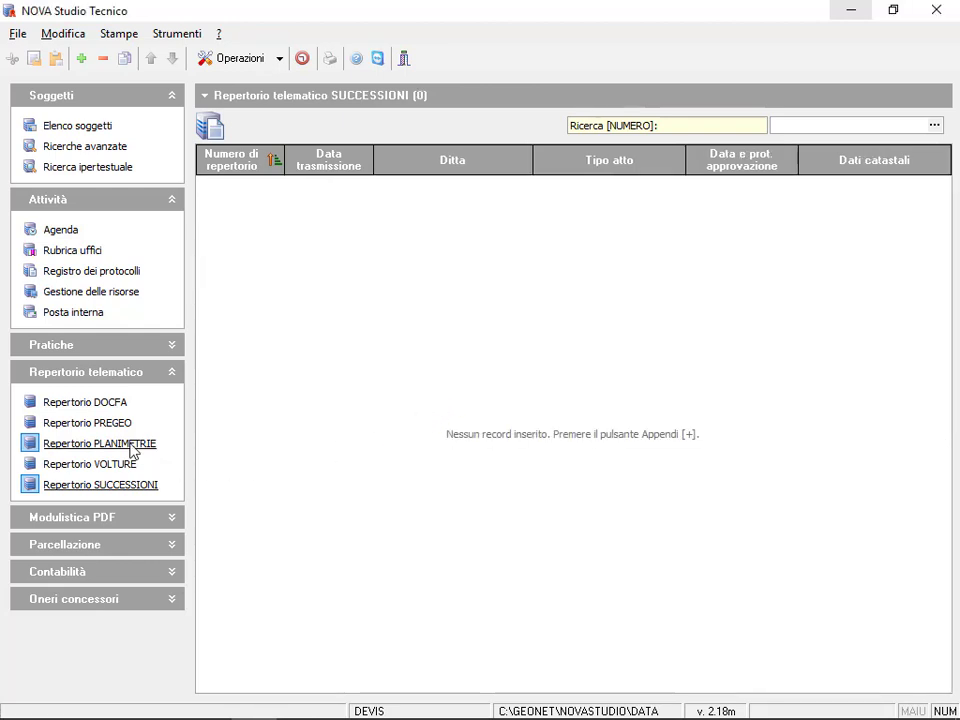
# Append a new record to the SUCCESSIONI register and create its digital protocol at the same time
pyautogui.rightClick(392, 326)
pyautogui.click(440, 340)
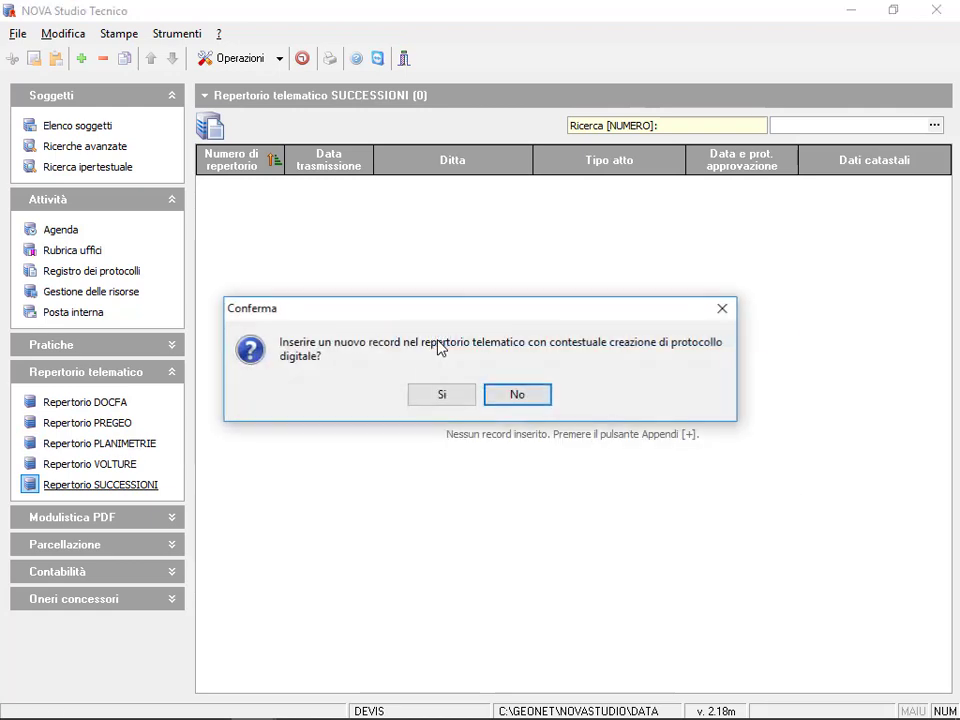
pyautogui.click(467, 398)
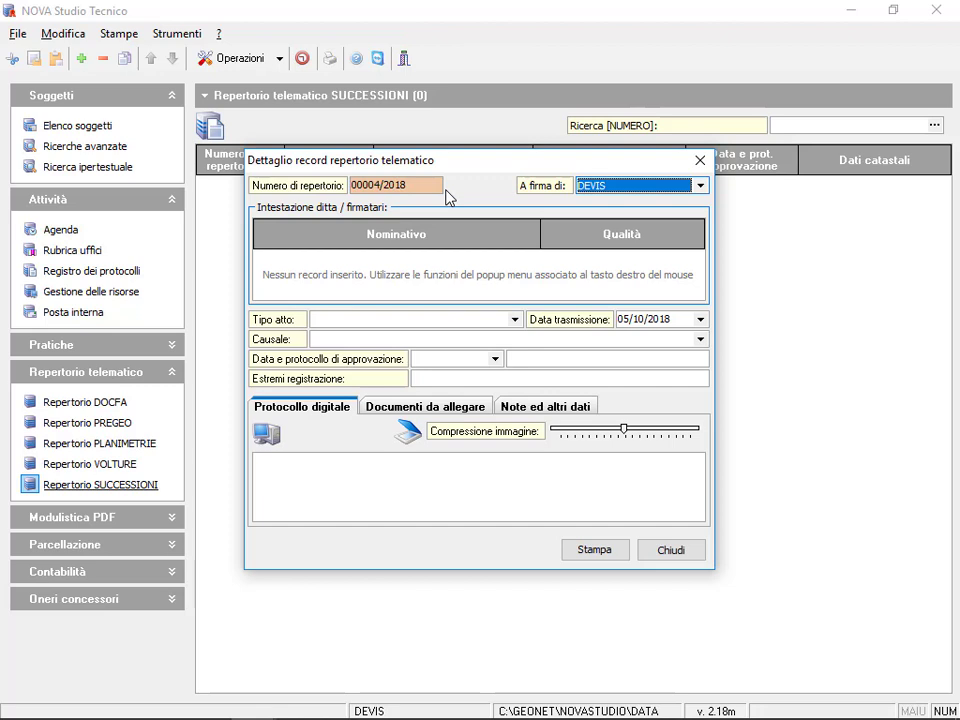
# Check how the new record's repertory number can be edited and which signatories are available, keeping both as they are
pyautogui.doubleClick(420, 196)
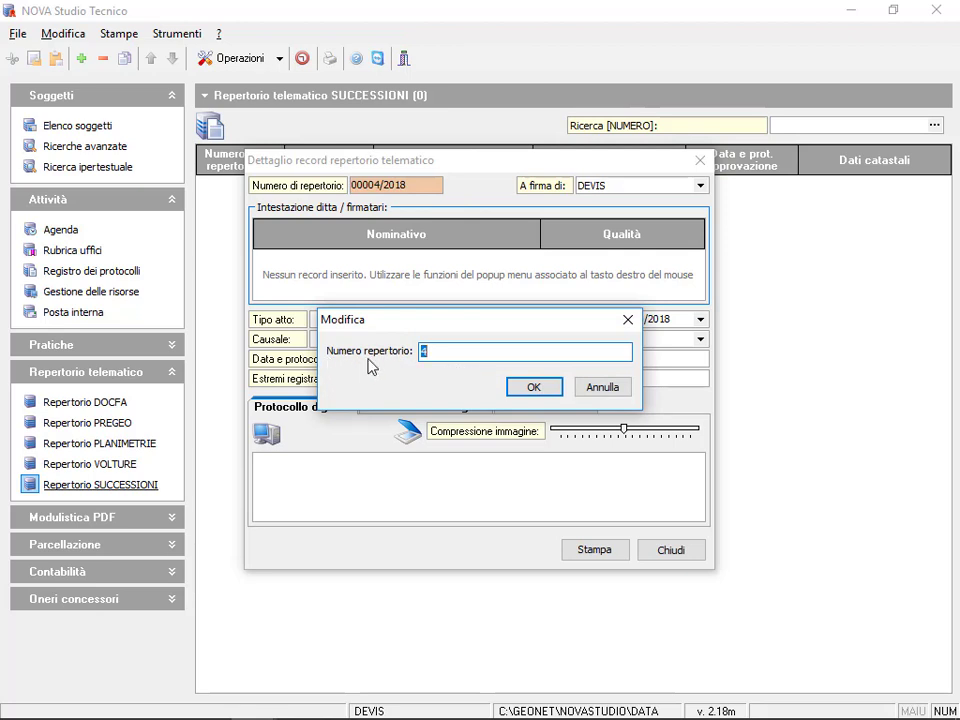
pyautogui.click(602, 388)
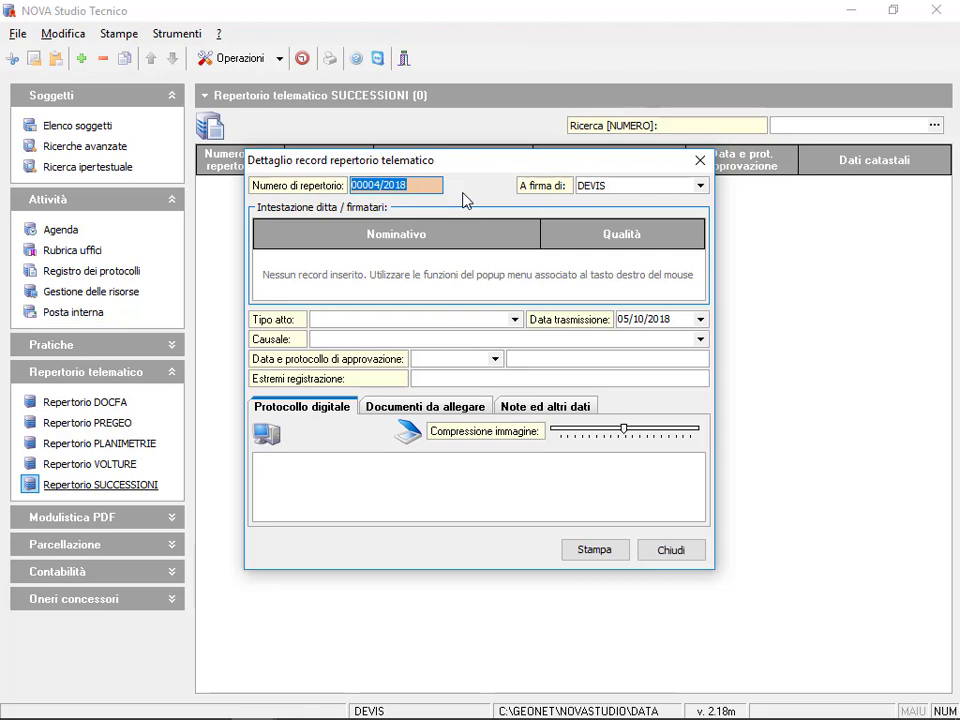
pyautogui.click(701, 185)
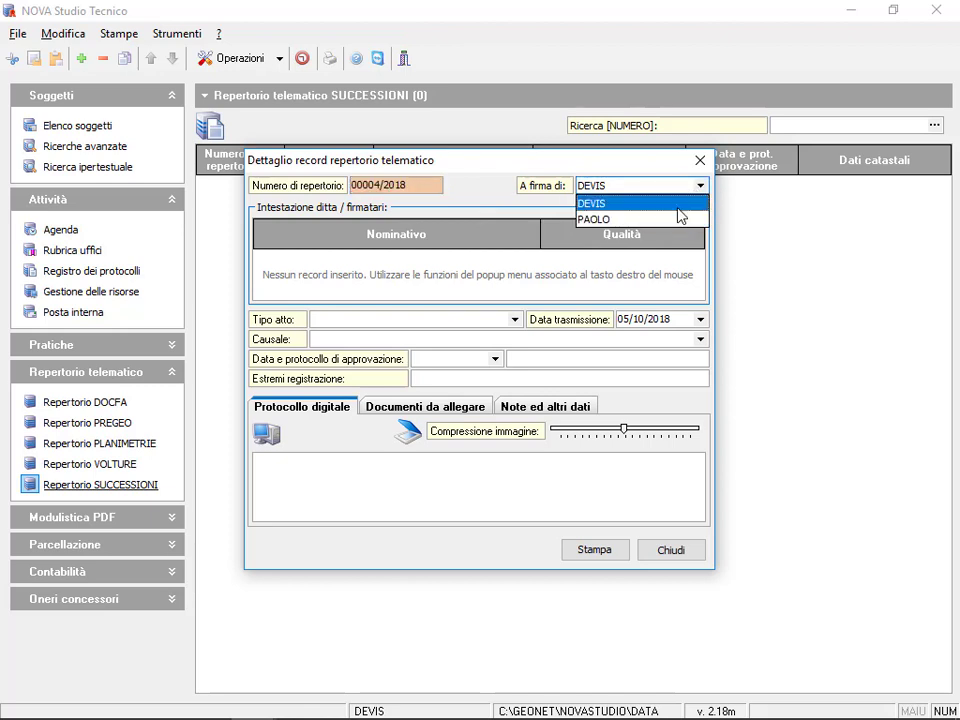
pyautogui.click(677, 205)
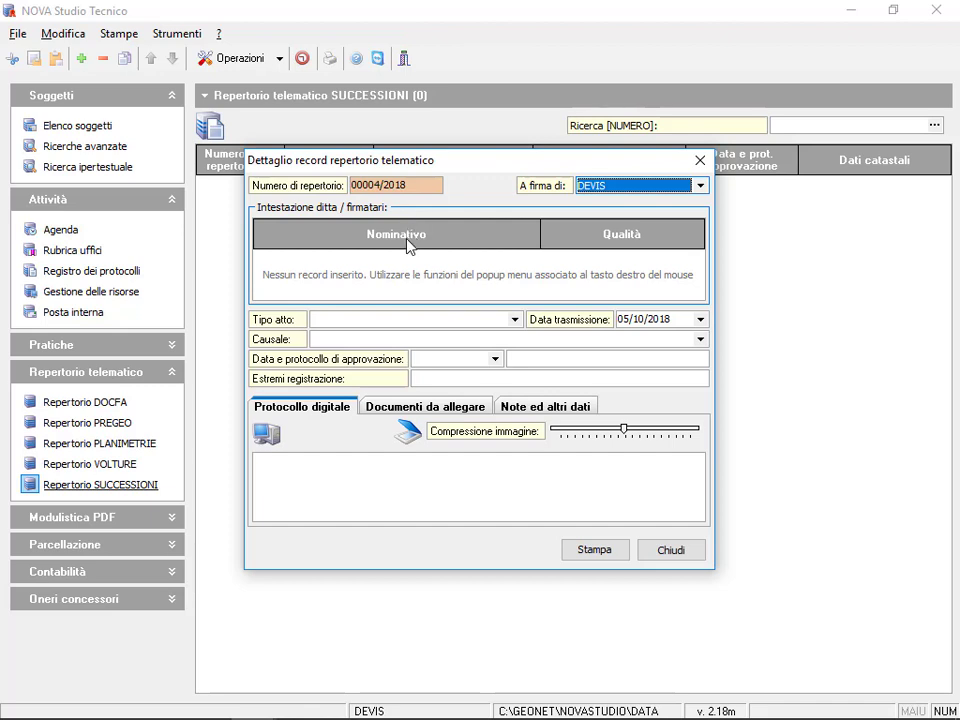
# Examine the options for adding subjects to the record's ditta / firmatari list, from the subject archive or as new subjects
pyautogui.rightClick(408, 276)
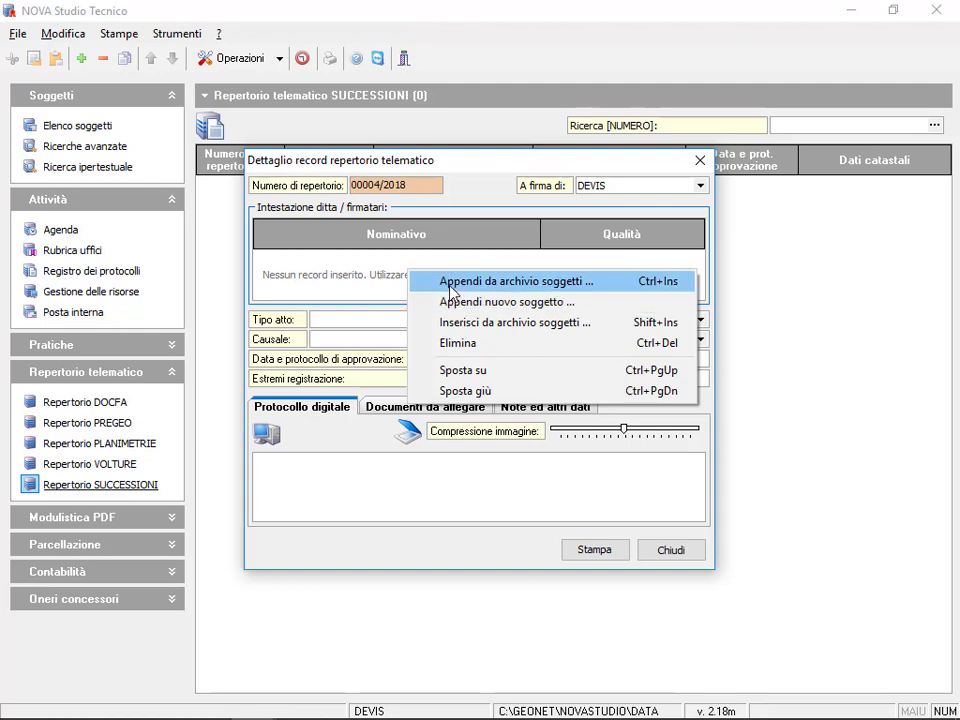
pyautogui.click(452, 287)
pyautogui.click(831, 136)
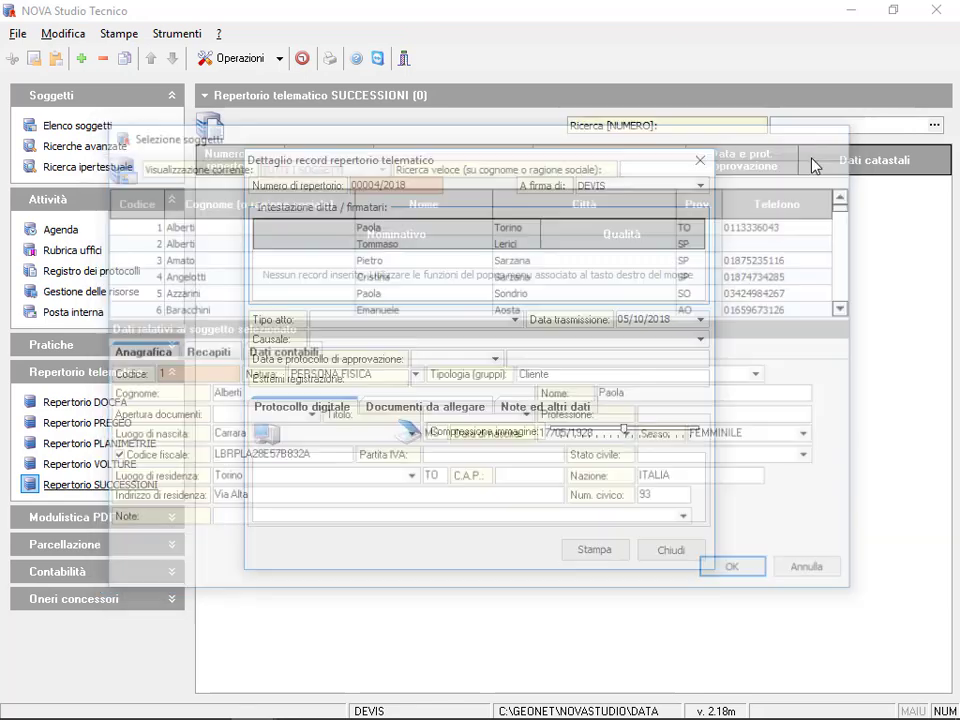
pyautogui.rightClick(470, 272)
pyautogui.click(516, 308)
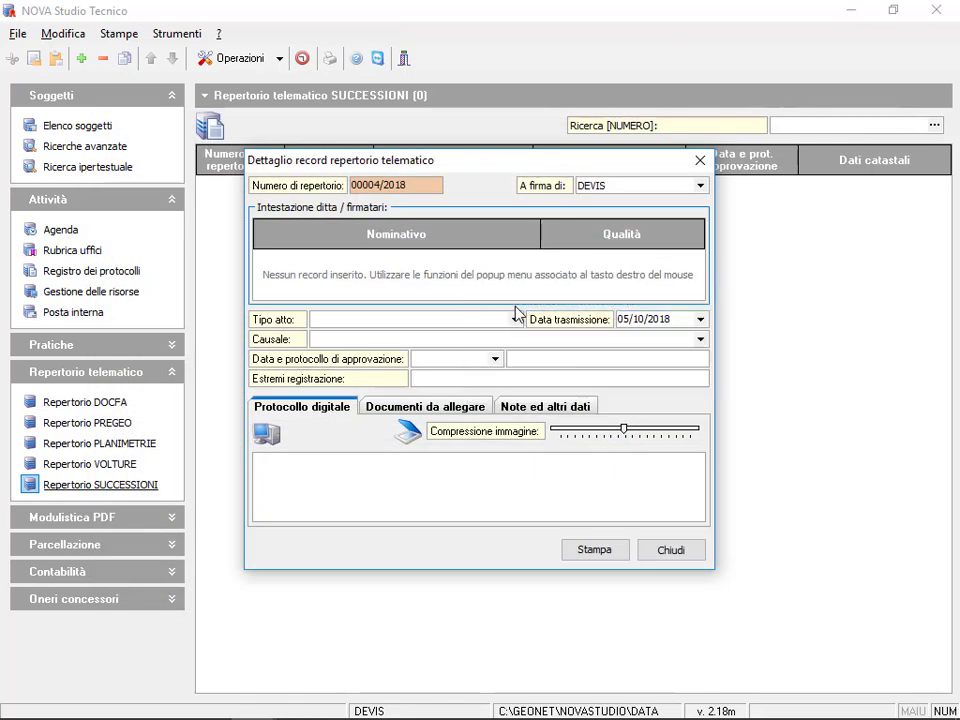
pyautogui.press('Escape')
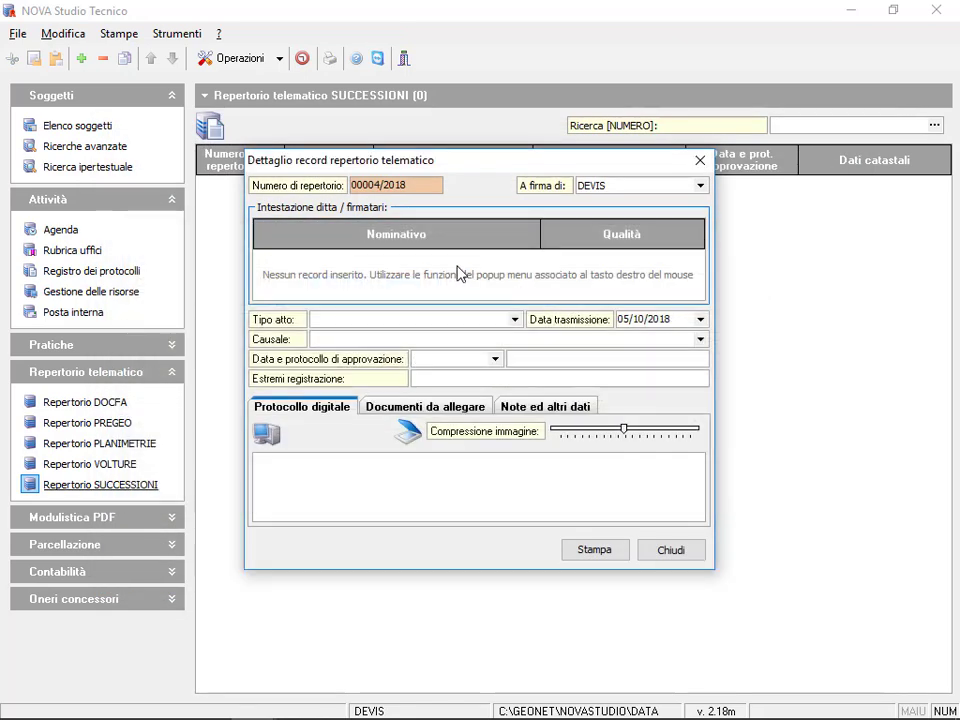
pyautogui.rightClick(458, 272)
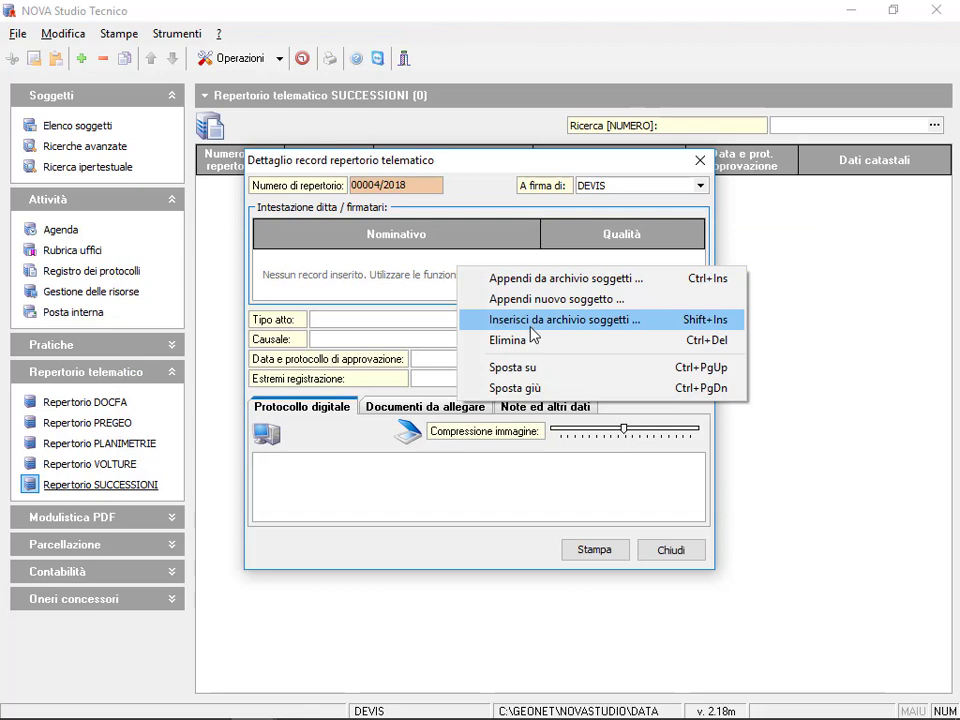
pyautogui.click(431, 294)
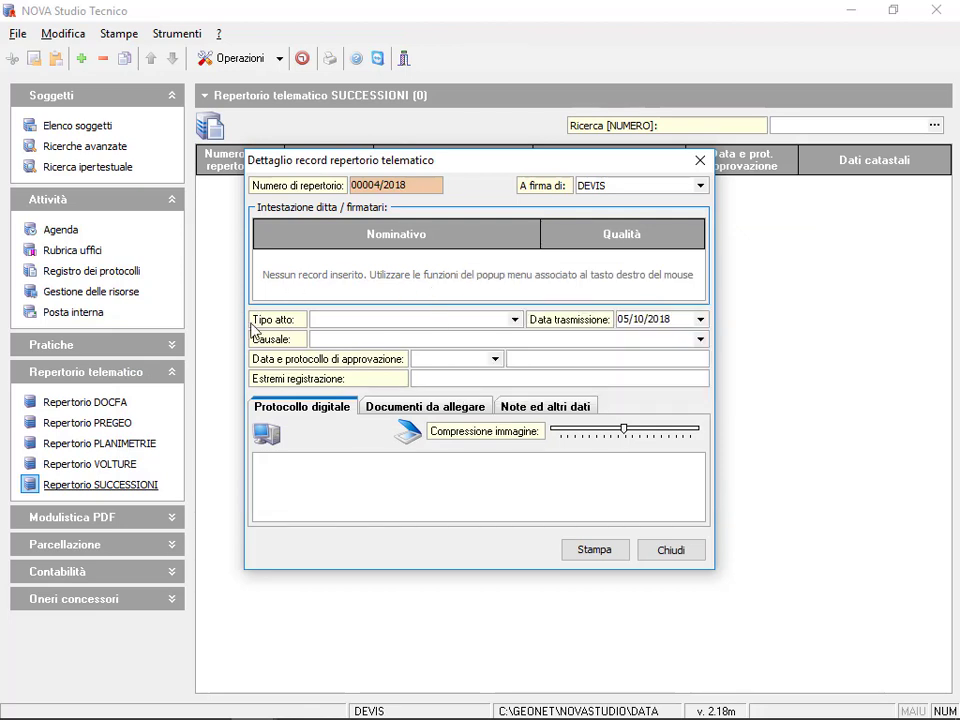
# Review the available Tipo atto choices for the succession record without choosing one
pyautogui.click(515, 320)
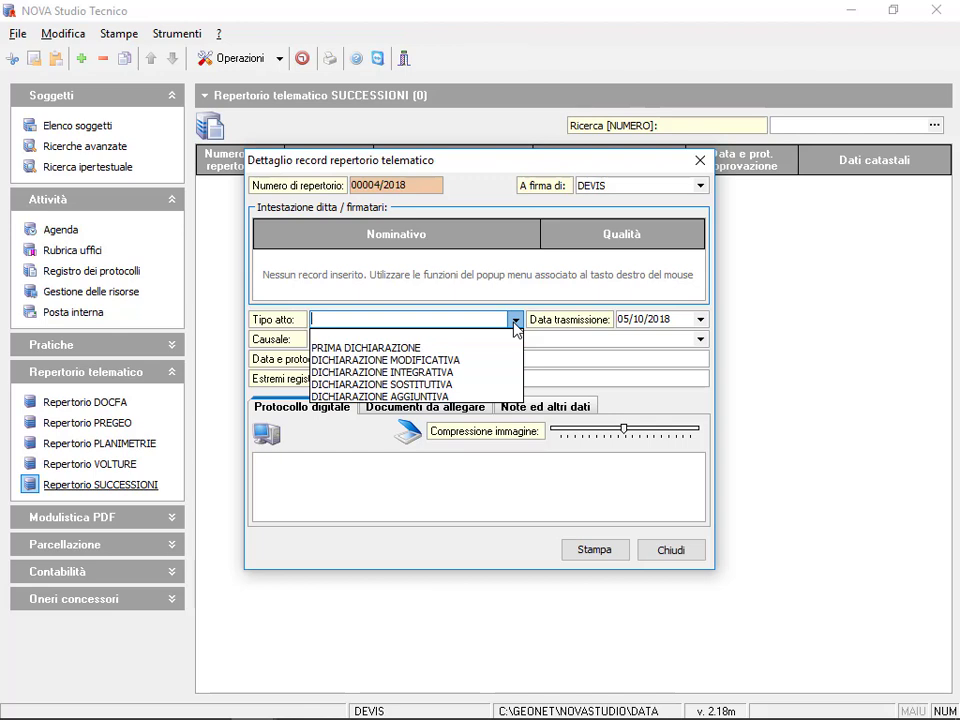
pyautogui.click(515, 320)
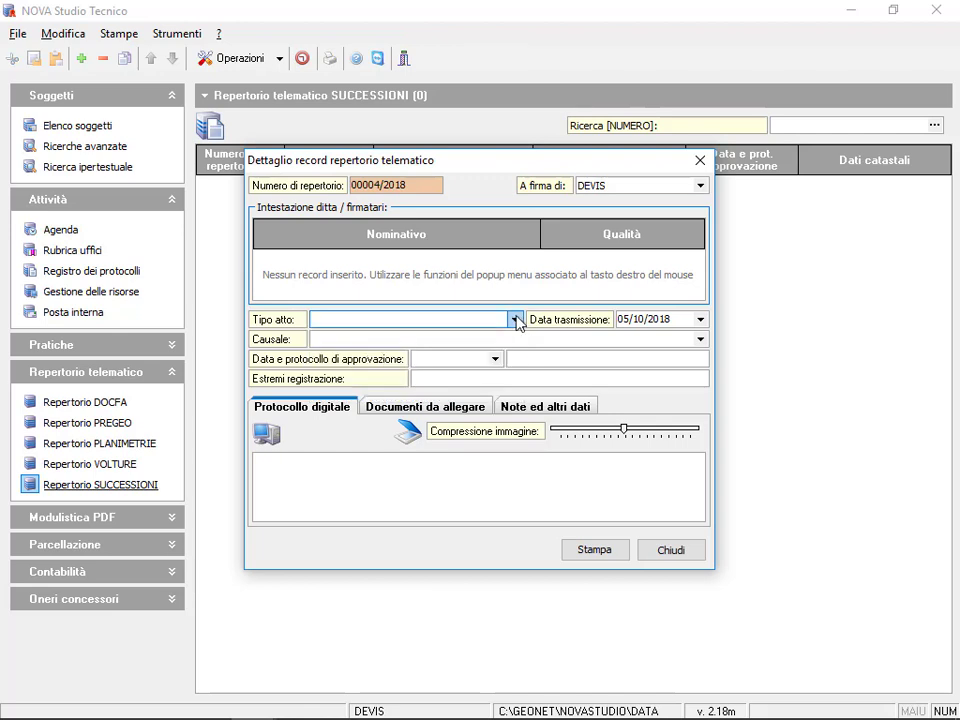
pyautogui.click(515, 320)
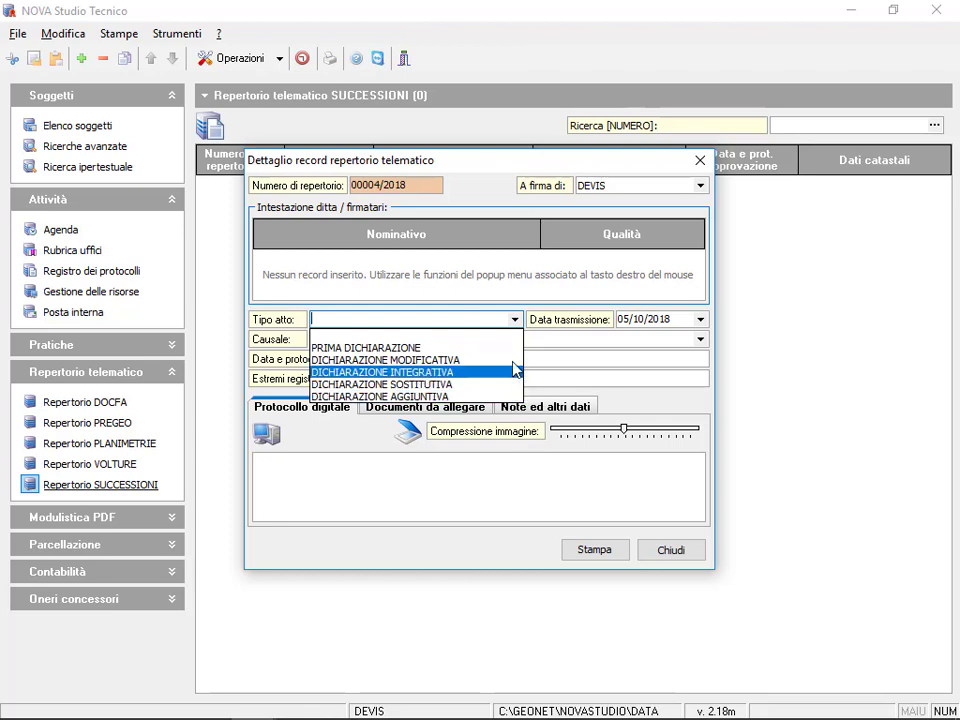
pyautogui.press('Escape')
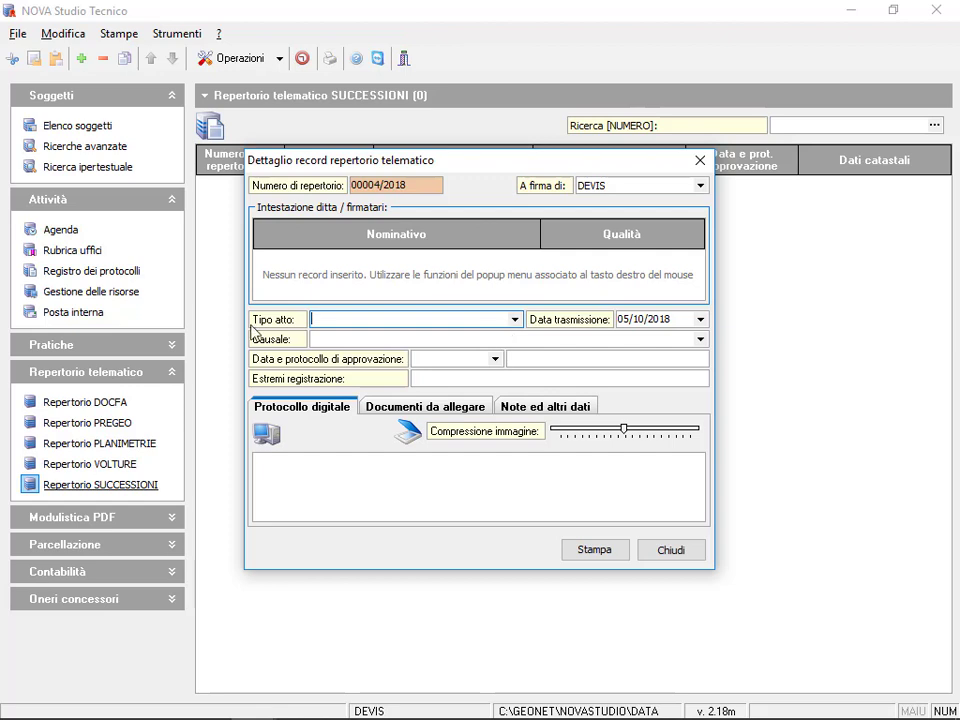
# Review the succession record's registration details and approval date and protocol fields, leaving them empty, and close the record
pyautogui.click(446, 379)
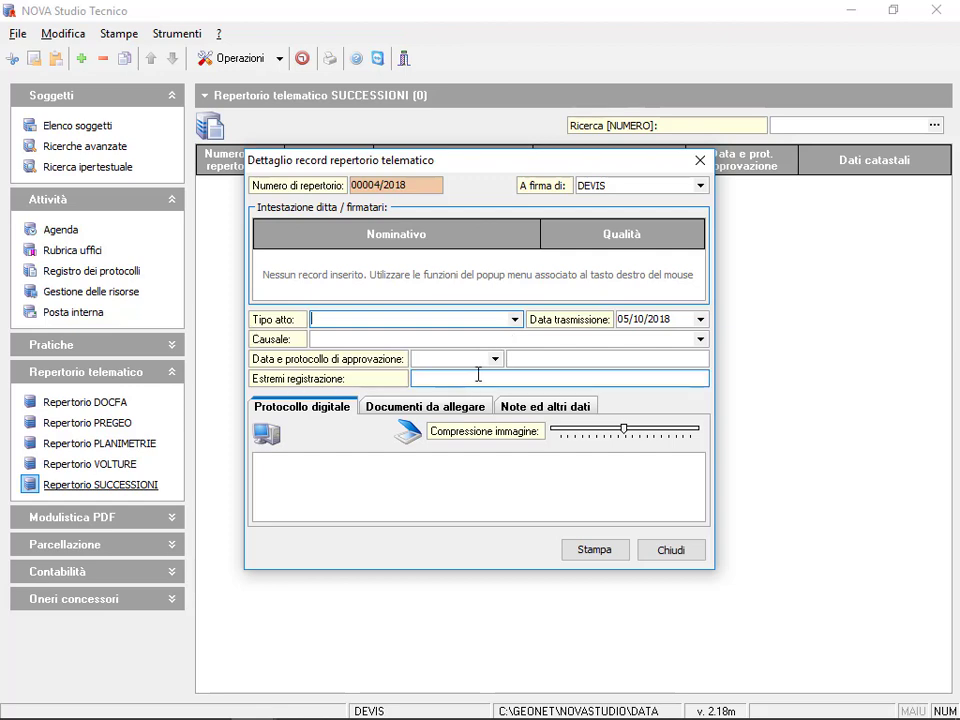
pyautogui.click(510, 358)
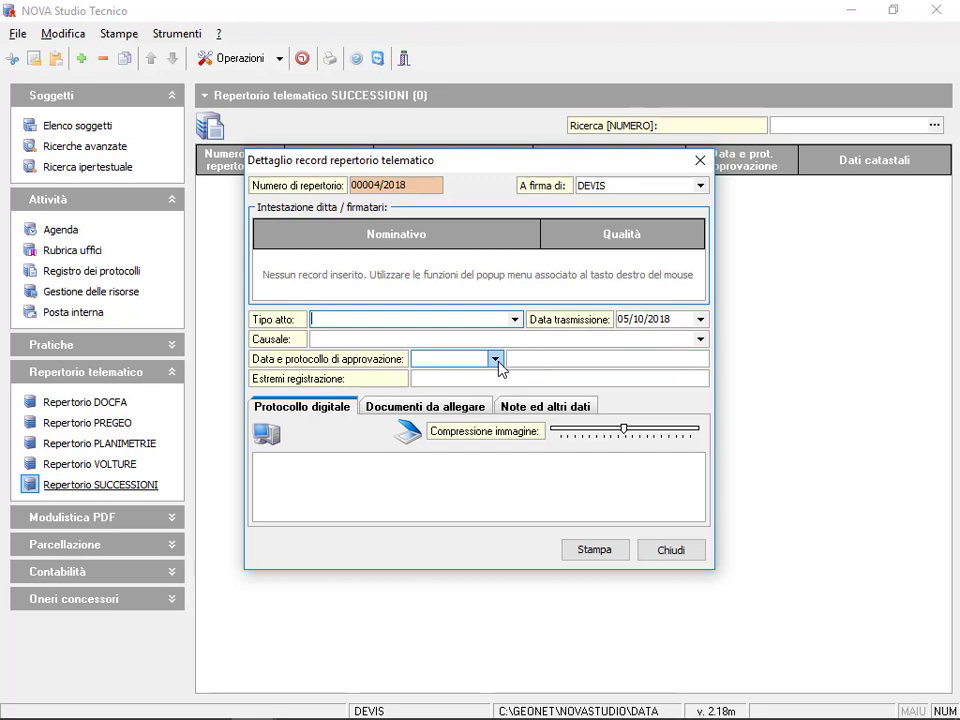
pyautogui.click(496, 359)
pyautogui.click(495, 359)
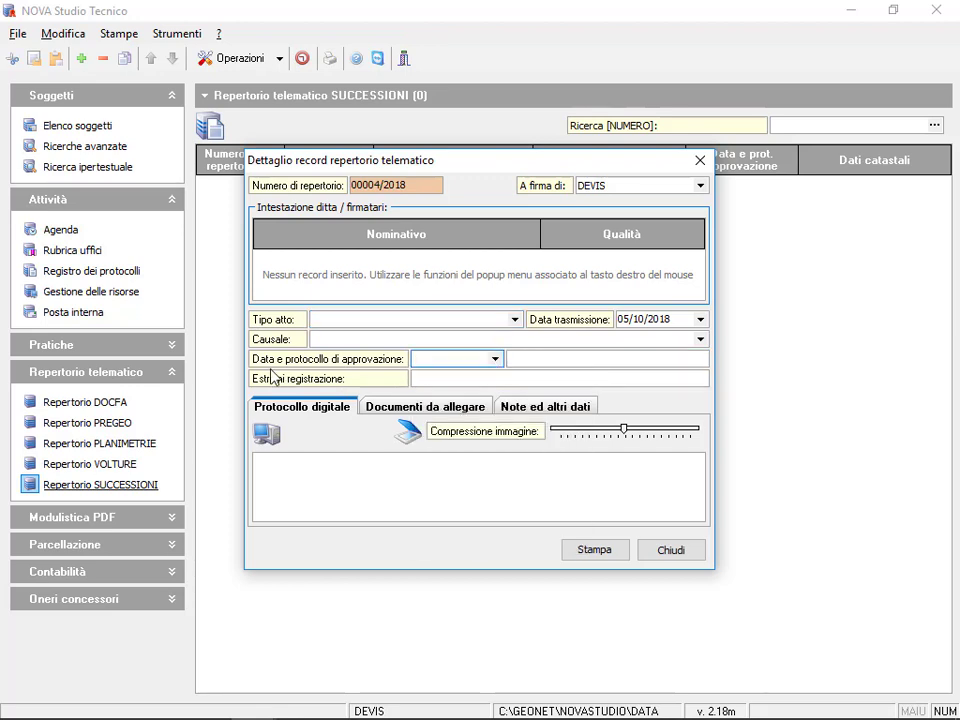
pyautogui.click(676, 552)
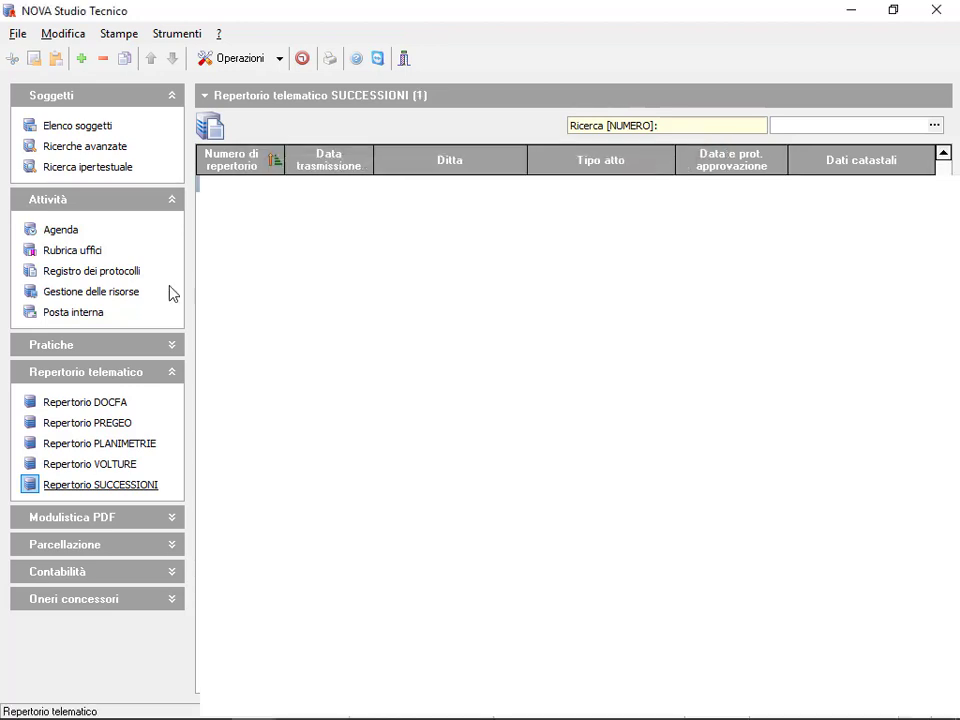
# Append a record with a digital protocol to the DOCFA register and check the row options of its cadastral data table
pyautogui.click(86, 402)
pyautogui.rightClick(551, 269)
pyautogui.click(567, 283)
pyautogui.click(439, 392)
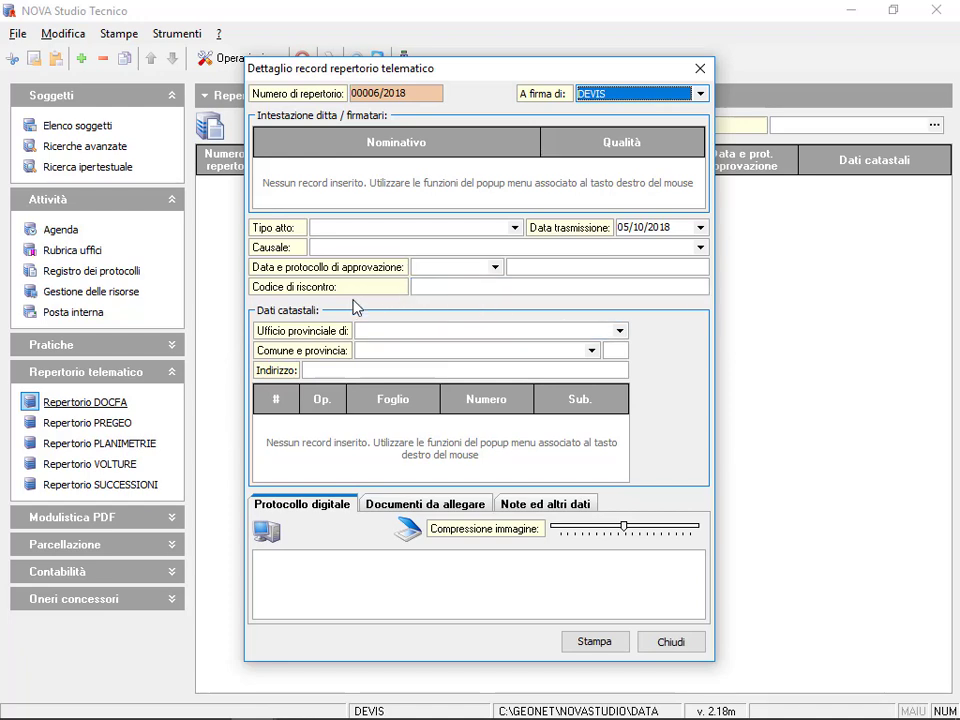
pyautogui.rightClick(388, 453)
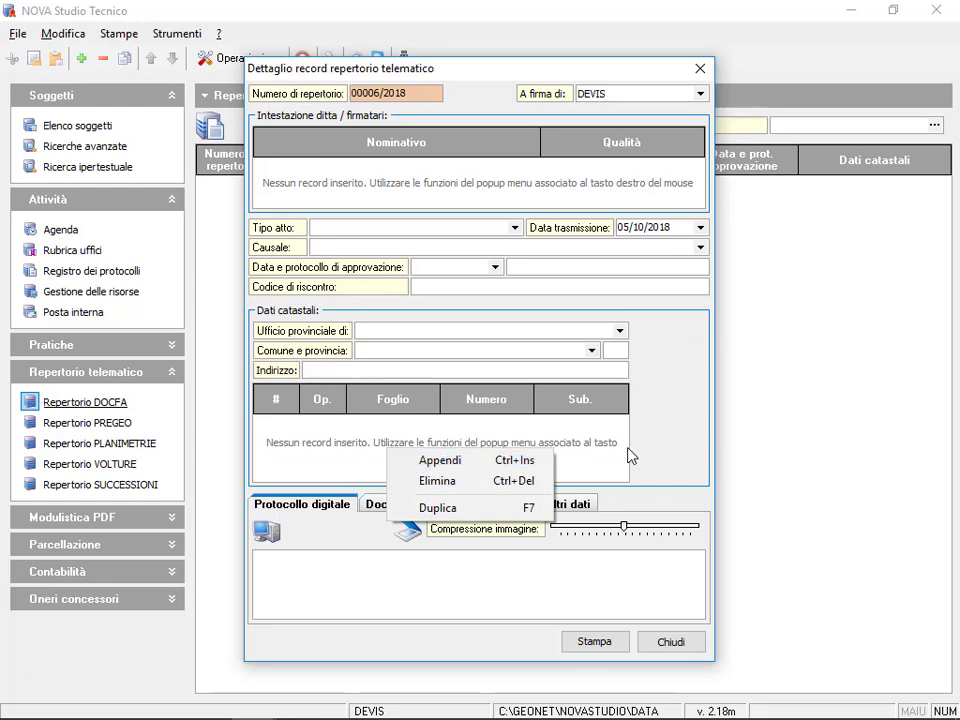
pyautogui.click(666, 445)
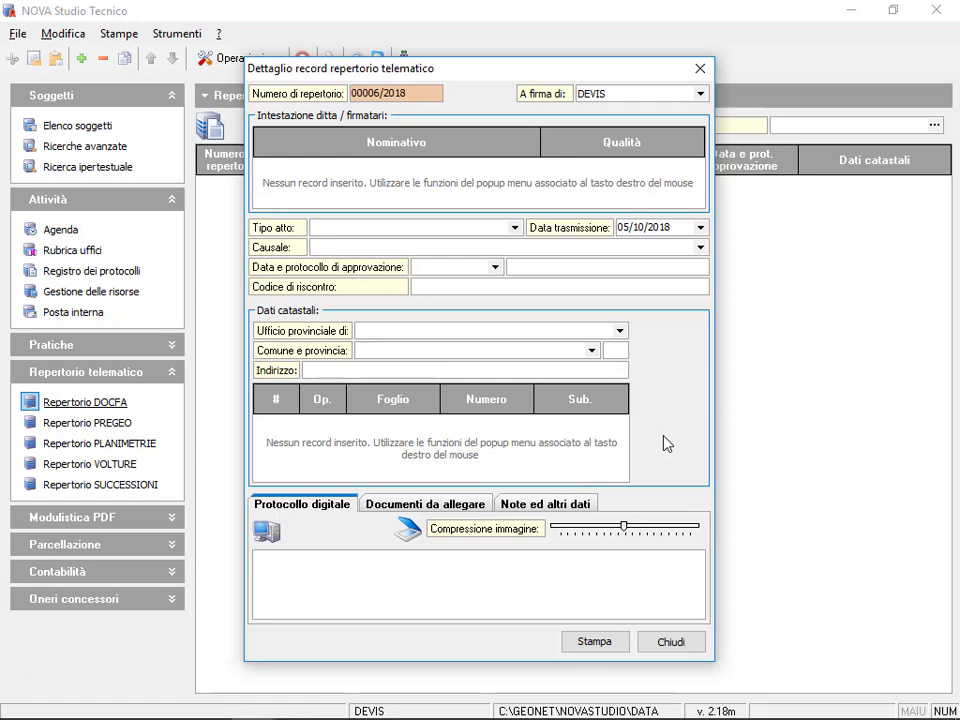
# Attach Ricevuta di Pagamento Tributi.pdf from the computer's 01. RICEVUTE DOCFA receipts to the DOCFA record's digital protocol
pyautogui.click(267, 538)
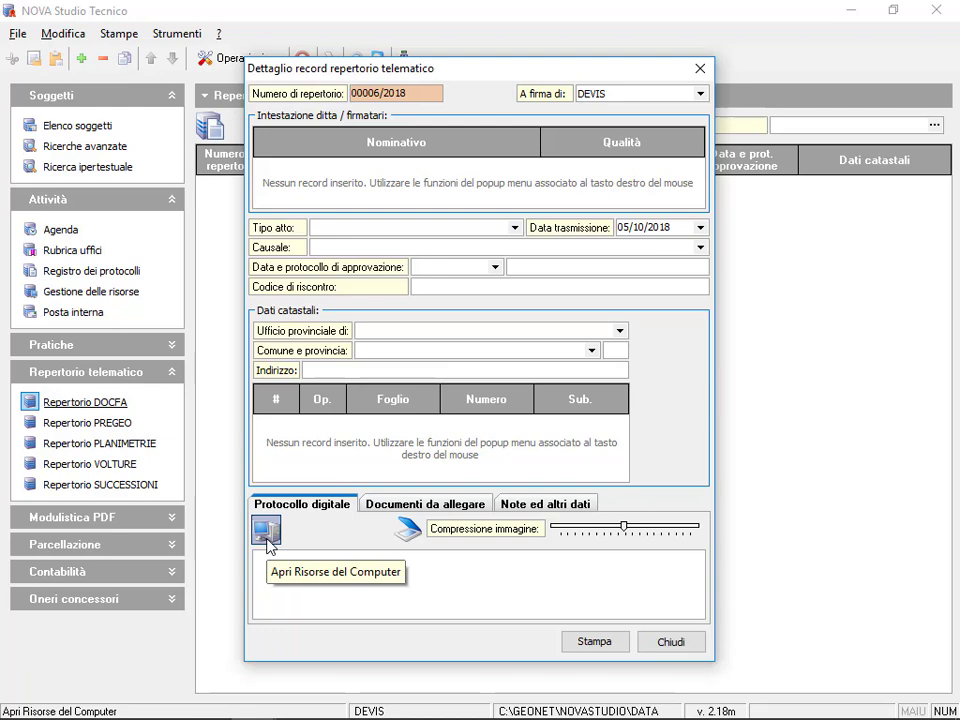
pyautogui.click(267, 540)
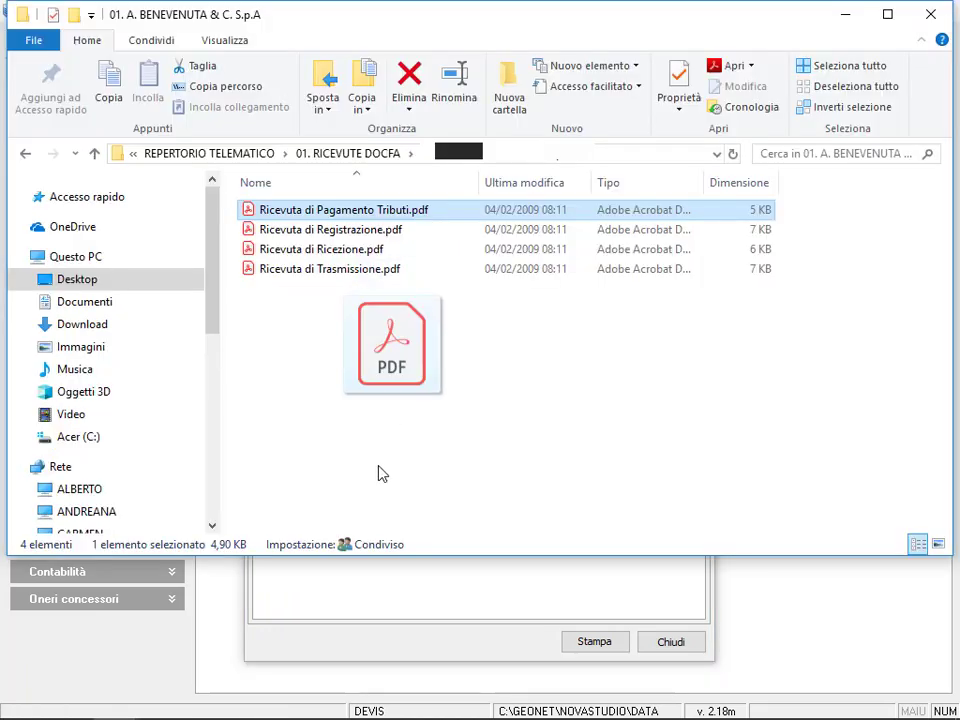
pyautogui.moveTo(380, 473); pyautogui.dragTo(345, 594)
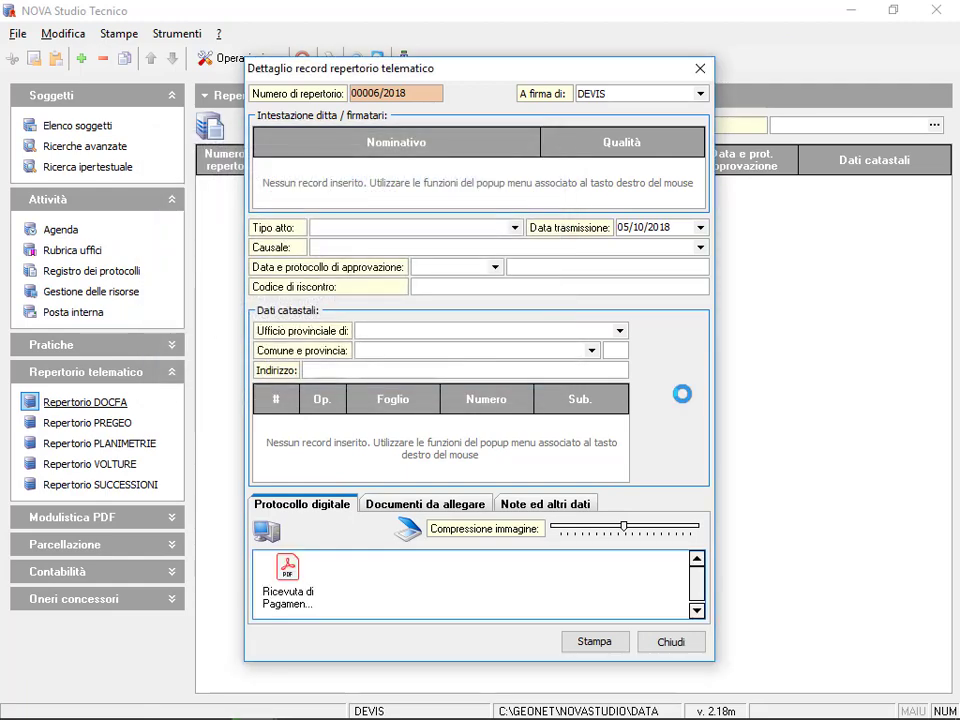
# Review the predefined documents that can be attached to the DOCFA record without selecting any, and close the record
pyautogui.click(453, 513)
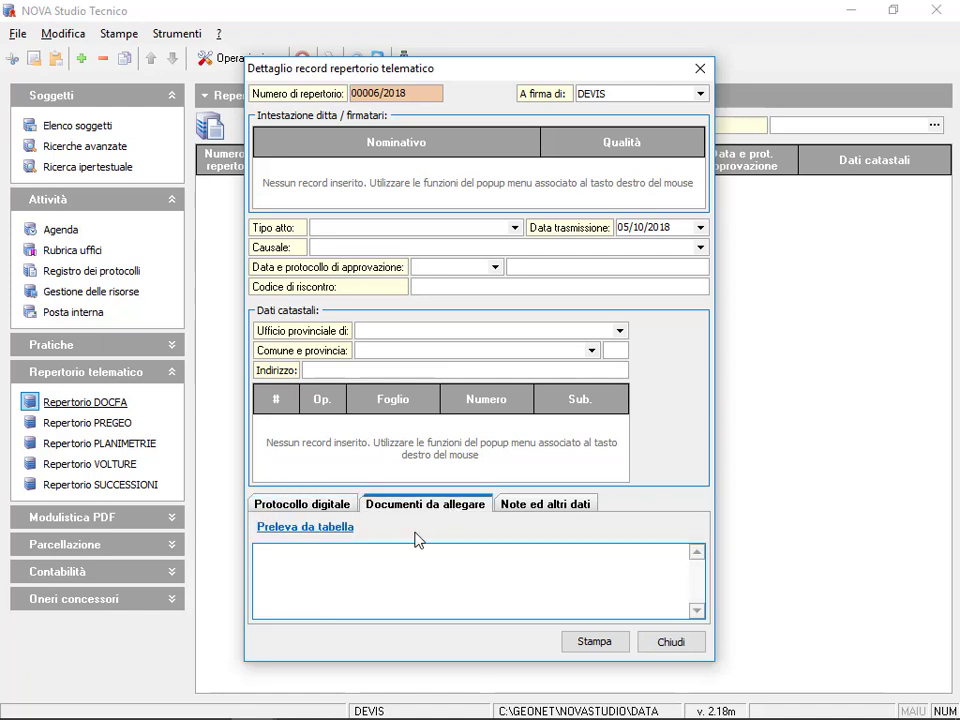
pyautogui.click(290, 537)
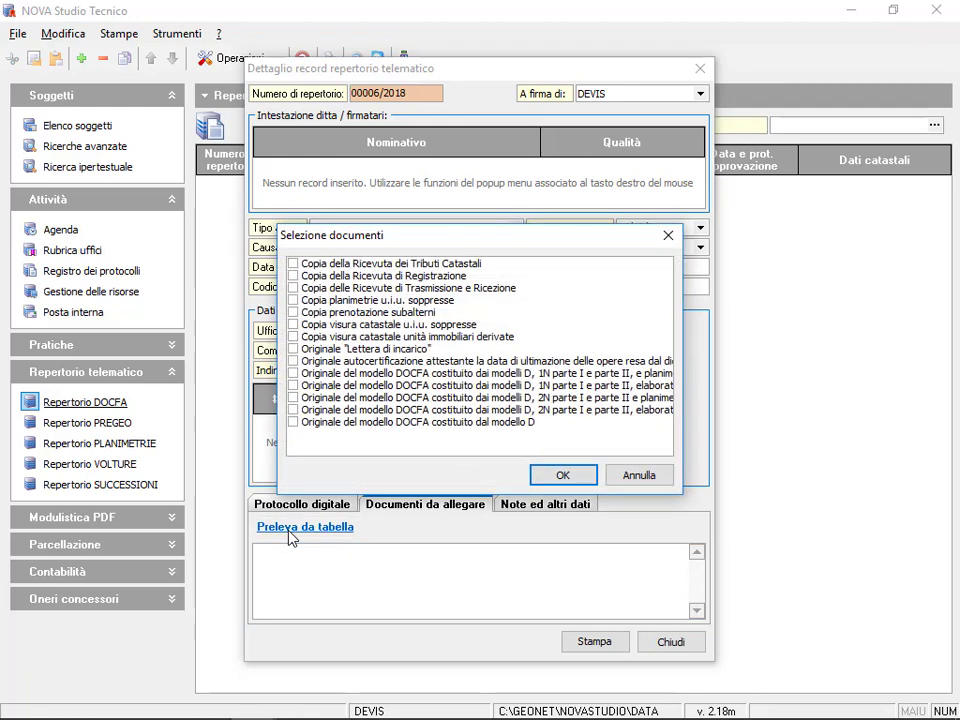
pyautogui.click(622, 479)
pyautogui.click(684, 641)
# Examine the entries of the Tabella documenti DOCFA through to the end of the list and close it
pyautogui.click(15, 34)
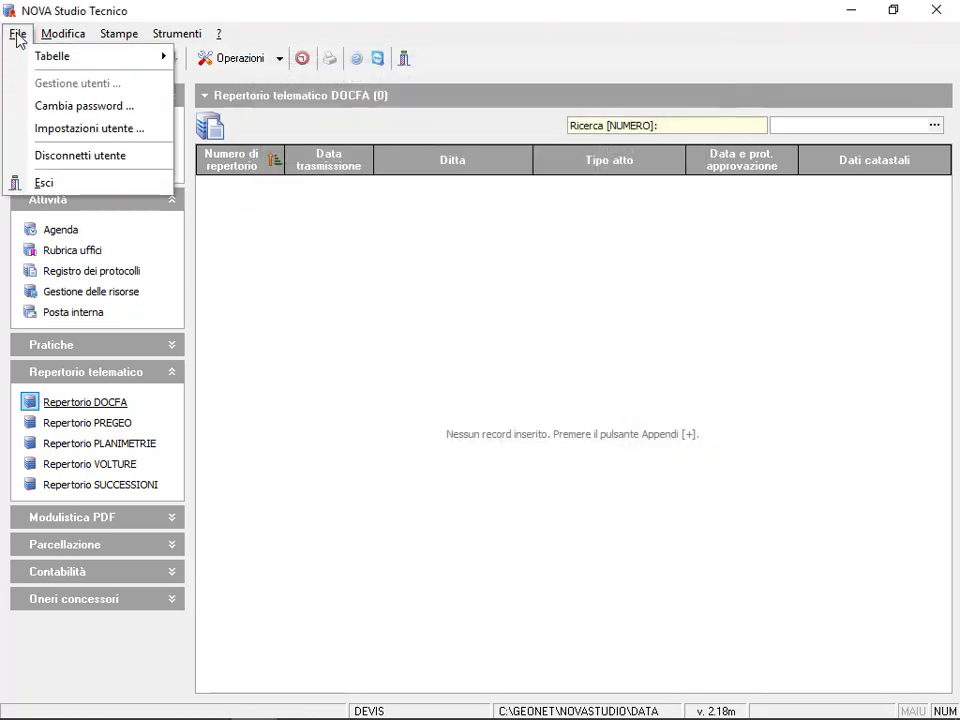
pyautogui.moveTo(100, 56)
pyautogui.moveTo(369, 219)
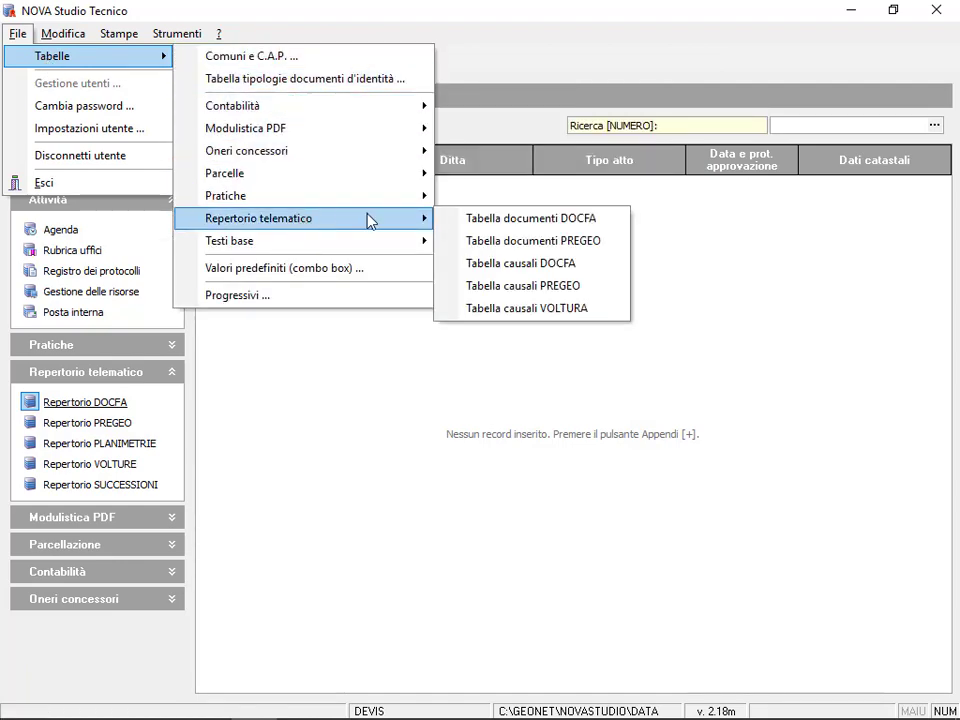
pyautogui.click(529, 223)
pyautogui.scroll(-1, 660, 390)
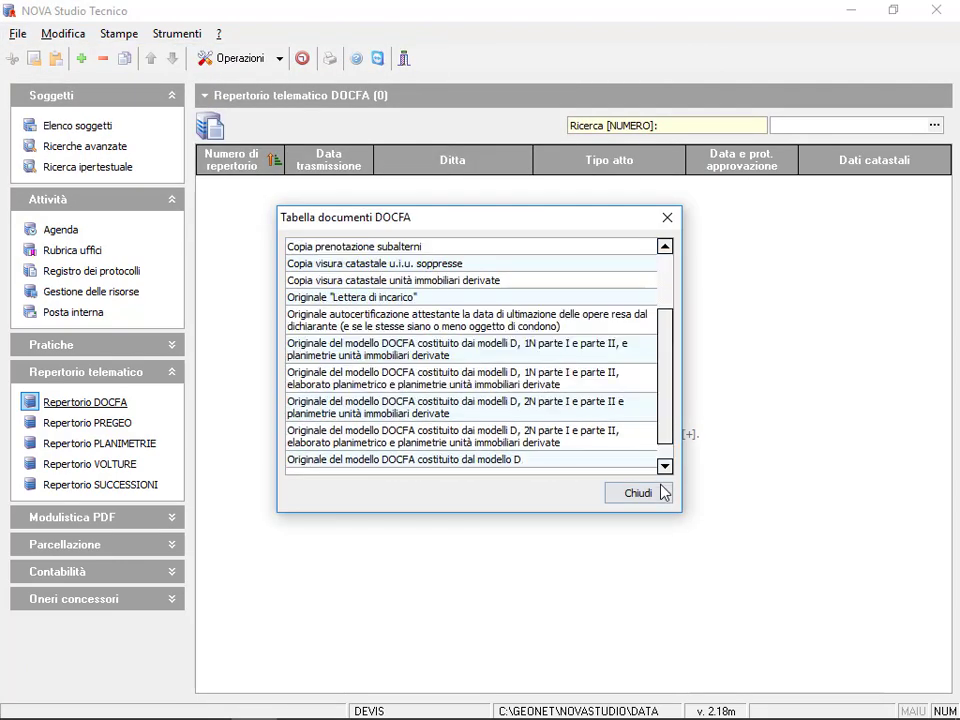
pyautogui.click(664, 494)
# Append another record to the DOCFA register with simultaneous creation of its digital protocol
pyautogui.rightClick(560, 221)
pyautogui.click(575, 228)
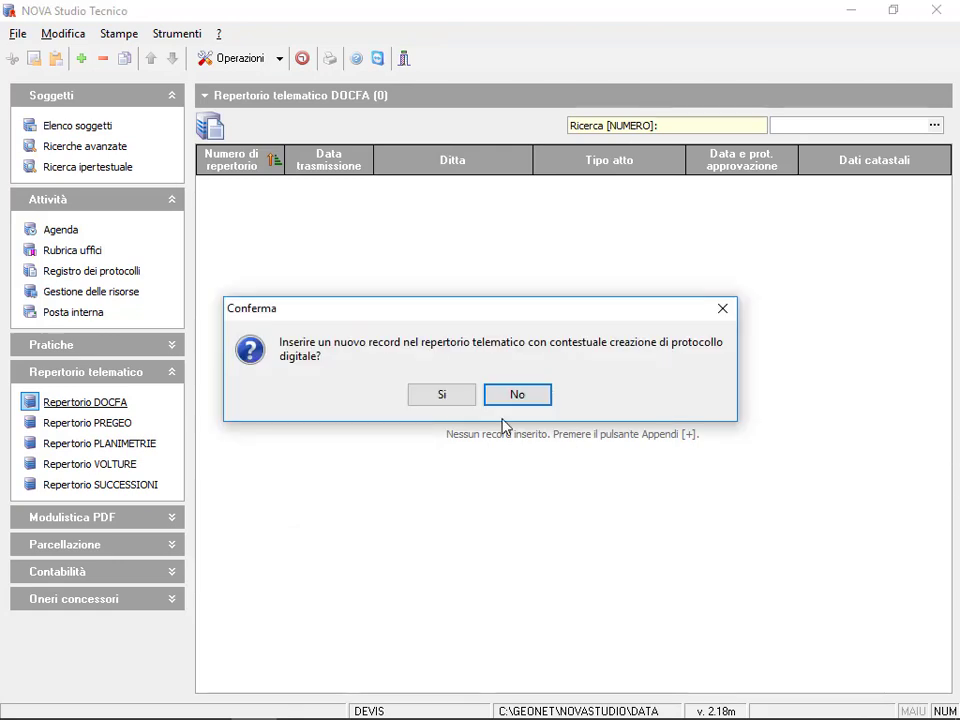
pyautogui.click(448, 397)
# Review the new DOCFA record's receipt print date, practice archive and notes fields, leaving them empty, and close the record
pyautogui.click(548, 504)
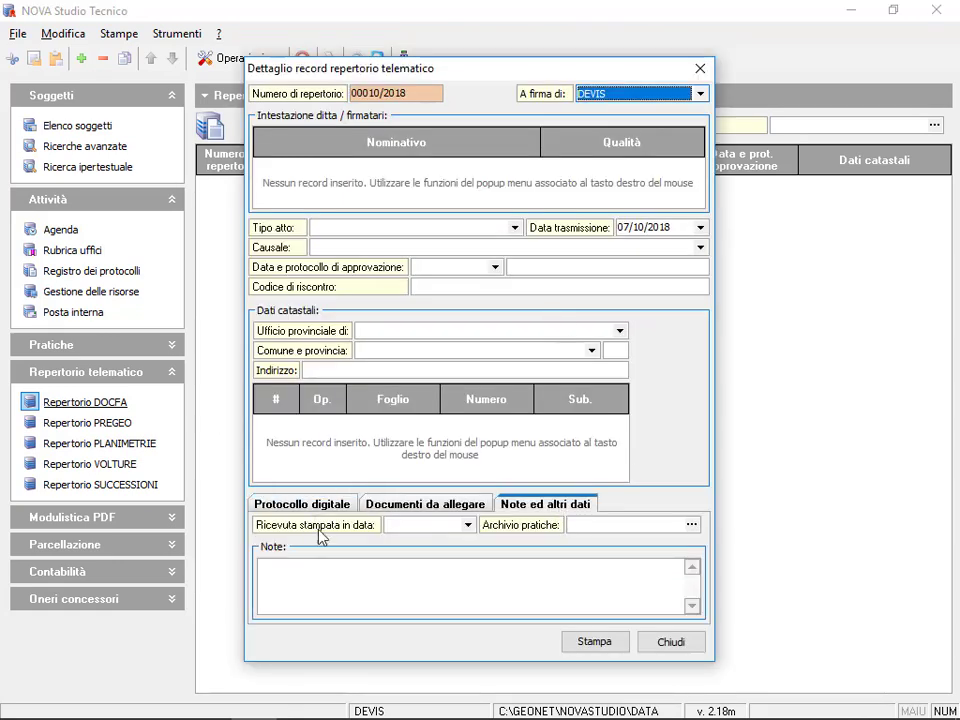
pyautogui.click(467, 524)
pyautogui.click(468, 525)
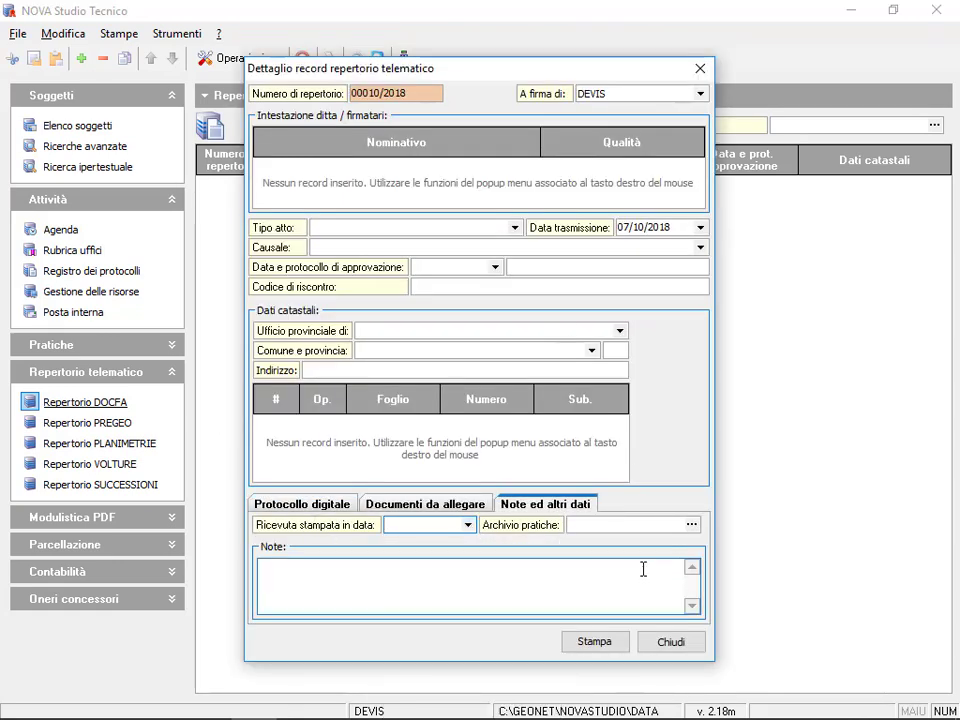
pyautogui.click(319, 574)
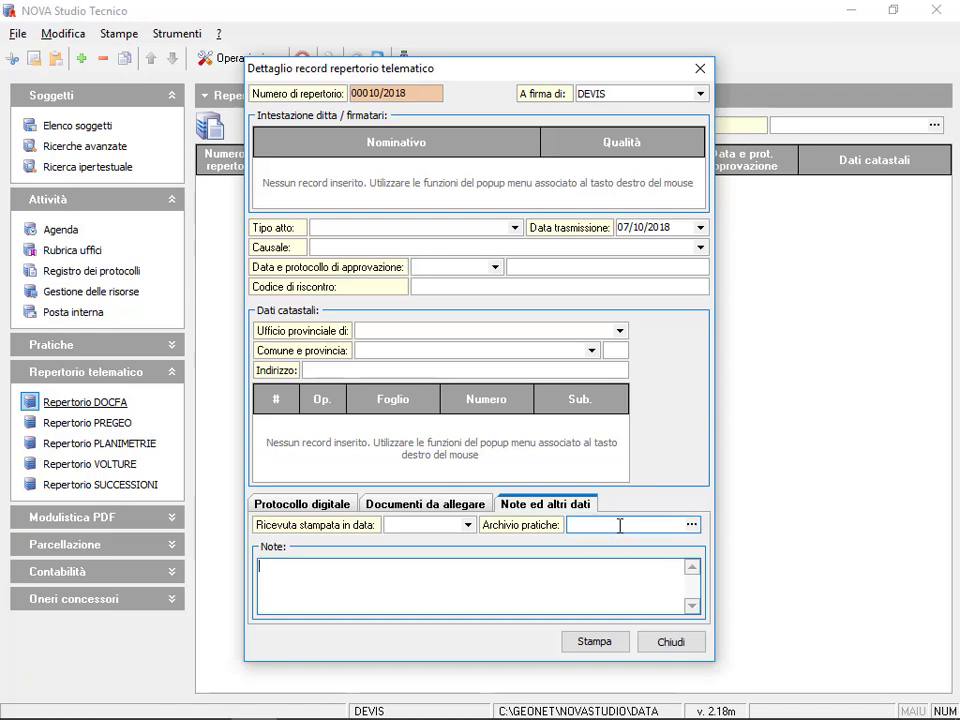
pyautogui.click(668, 643)
# Check the DOCFA register's receipt import option, switch to the PREGEO register and choose to import data from the Attestato di approvazione
pyautogui.rightClick(511, 324)
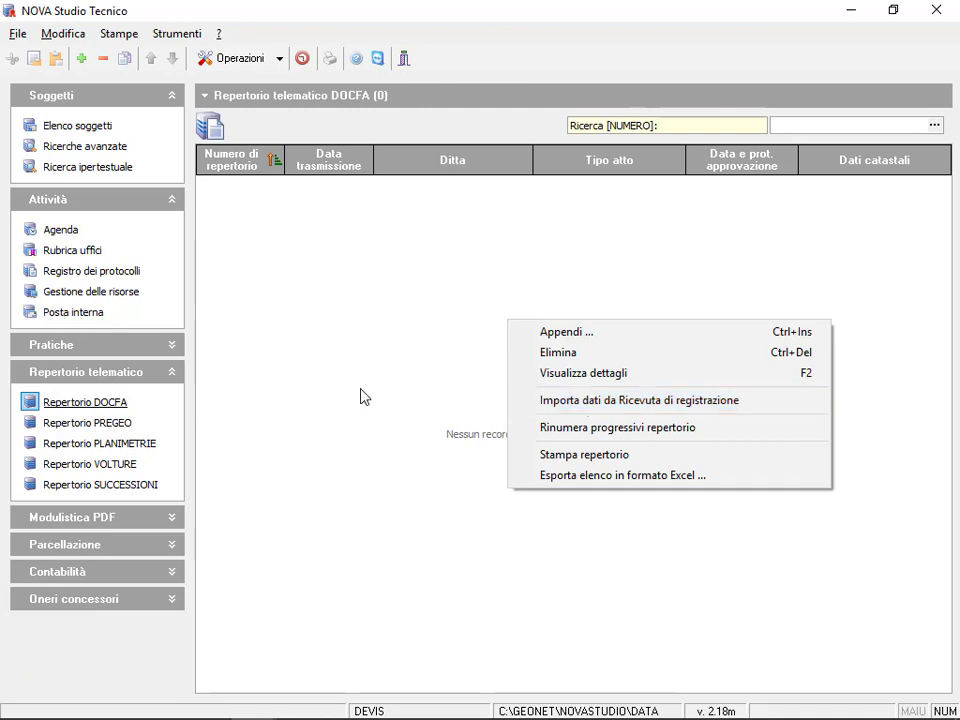
pyautogui.press('Escape')
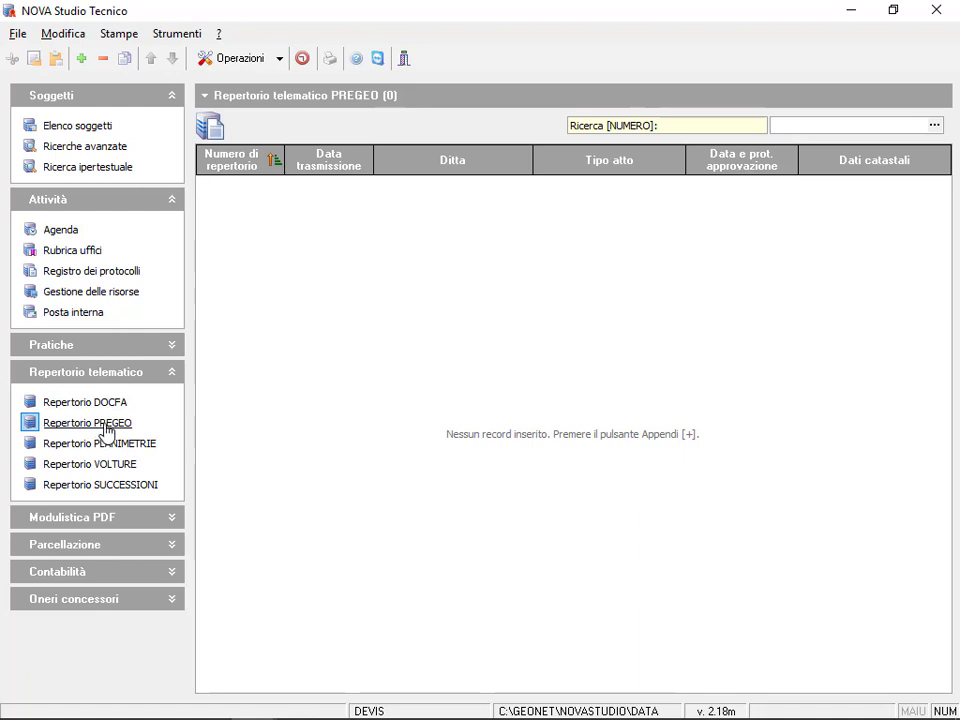
pyautogui.rightClick(533, 349)
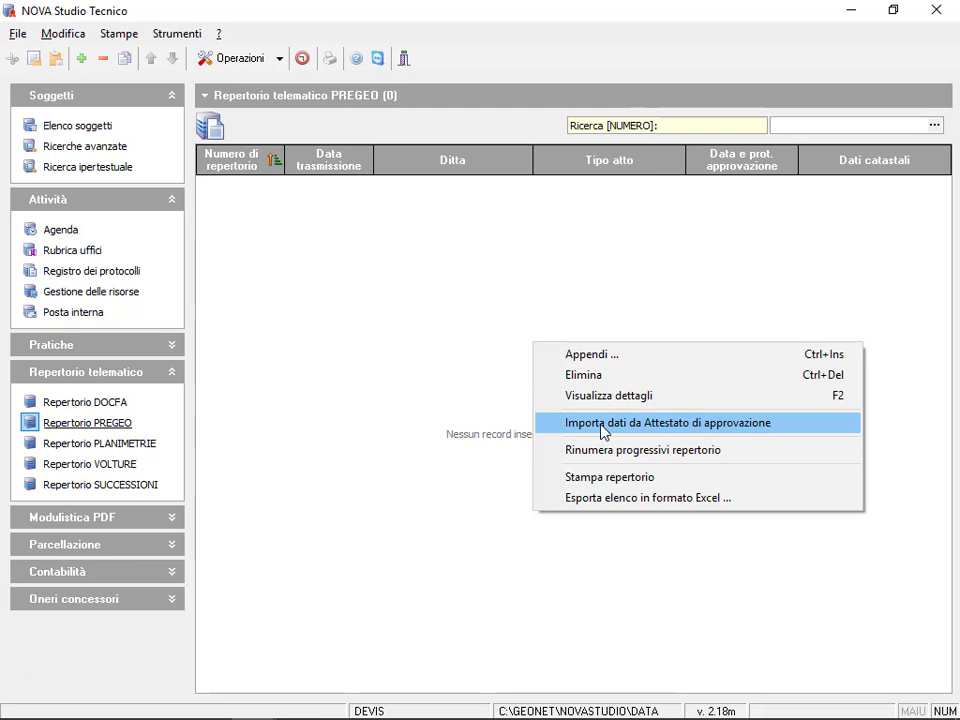
pyautogui.click(603, 423)
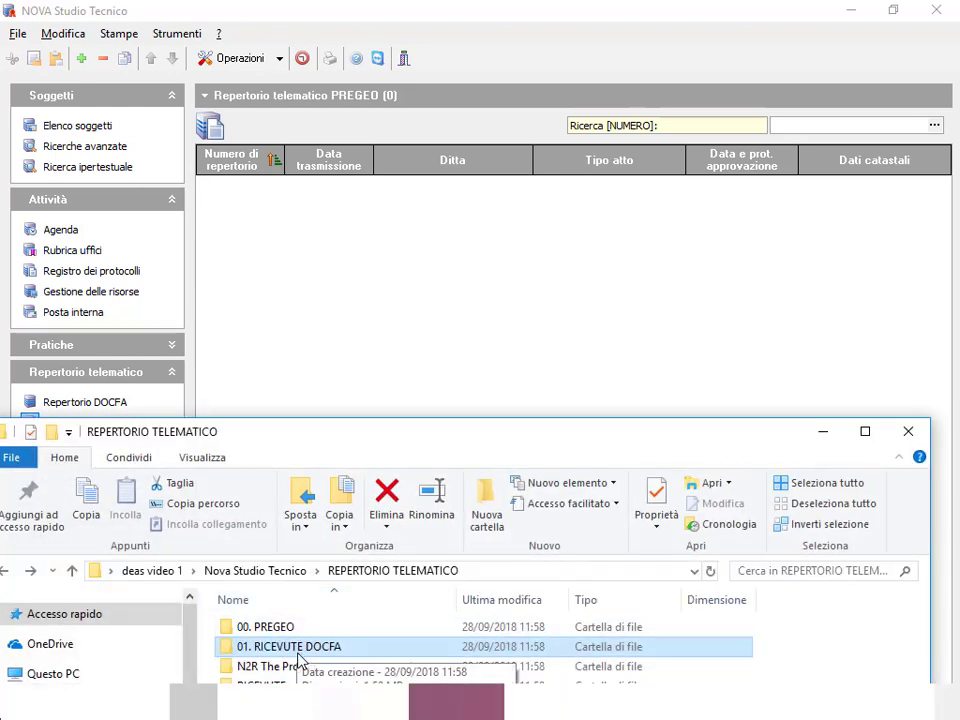
# Inspect the PDF receipts stored in the 01. RICEVUTE DOCFA and 00. PREGEO folders and close the file window
pyautogui.doubleClick(289, 646)
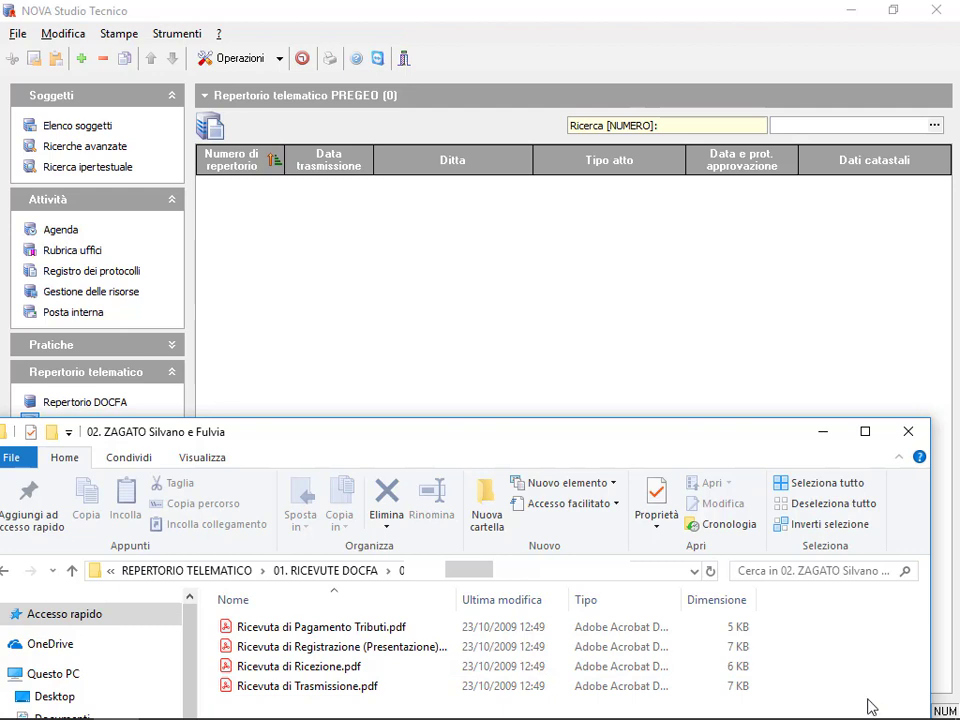
pyautogui.doubleClick(73, 571)
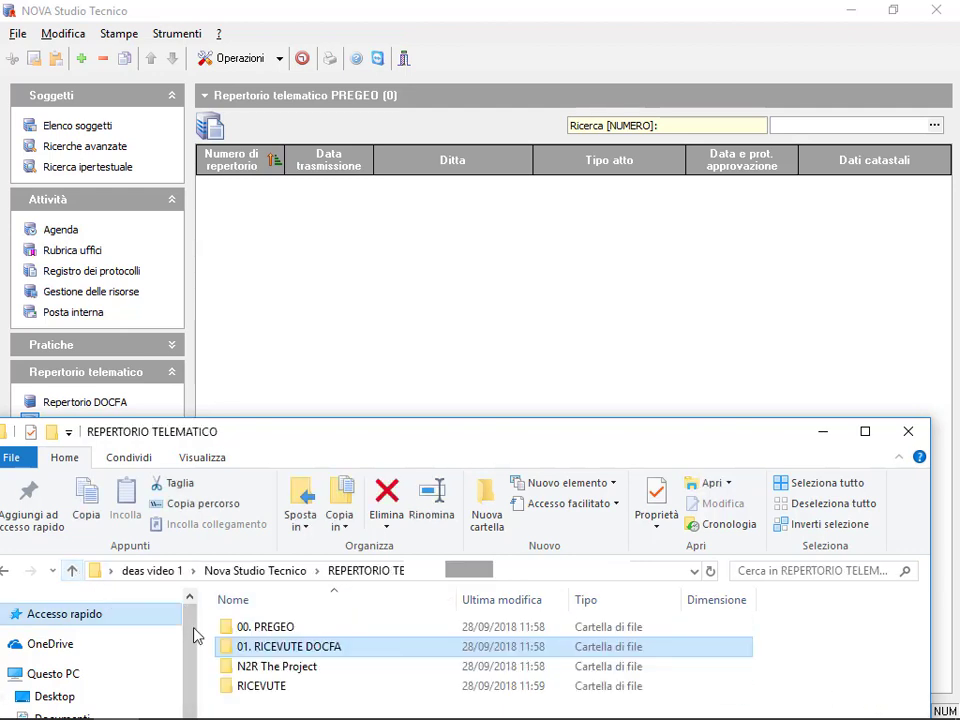
pyautogui.doubleClick(280, 628)
pyautogui.doubleClick(285, 628)
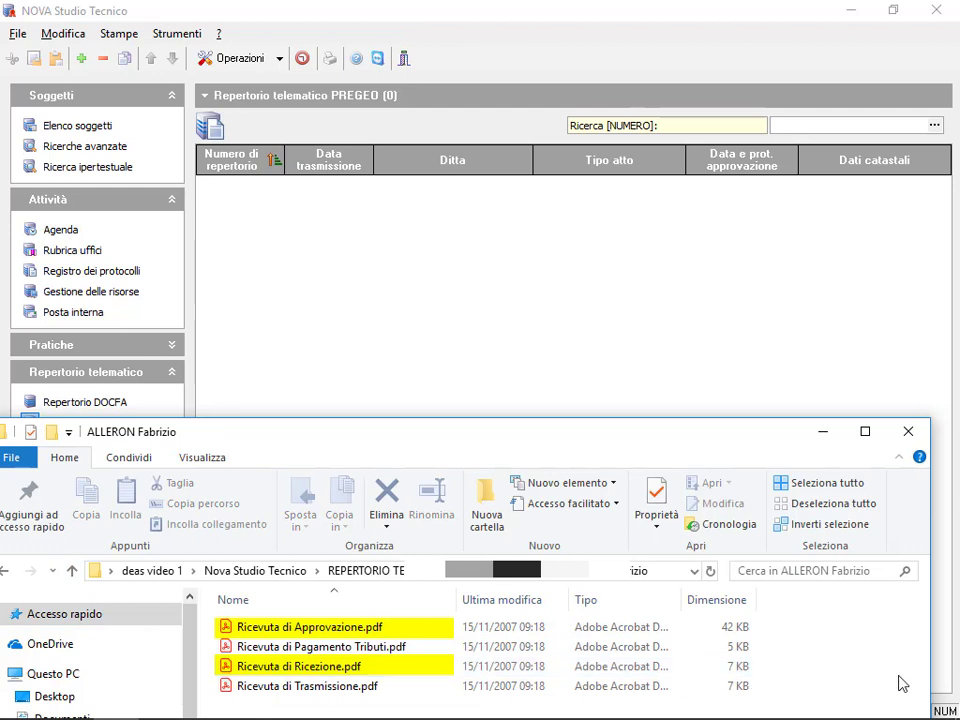
pyautogui.click(920, 443)
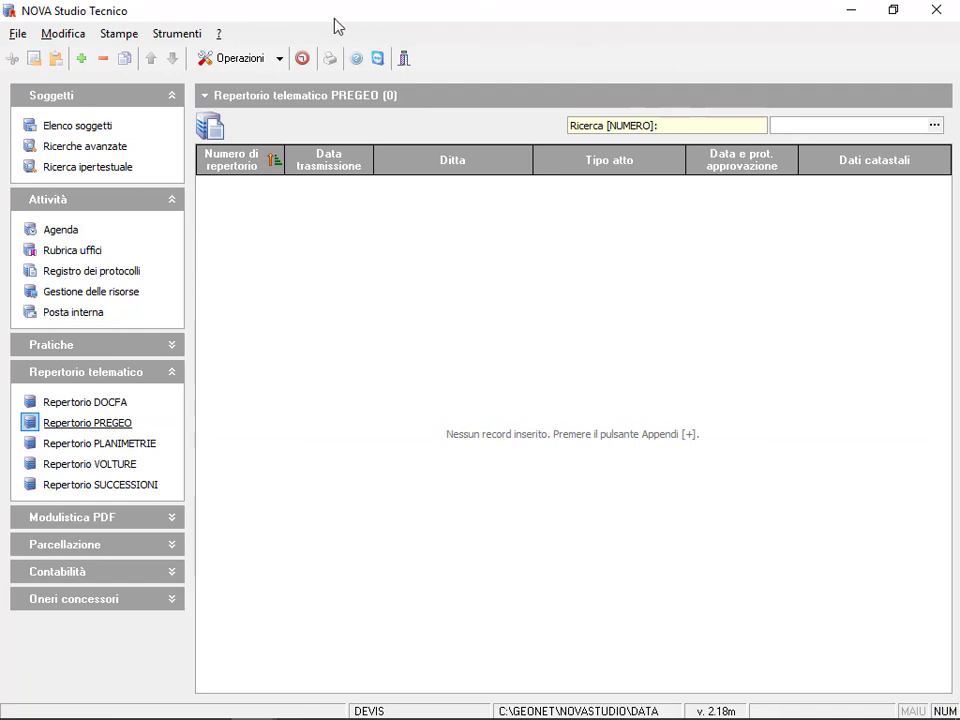
# Review the general preferences and how to choose the default folder for saving PDF models, leaving the folder unset
pyautogui.click(185, 33)
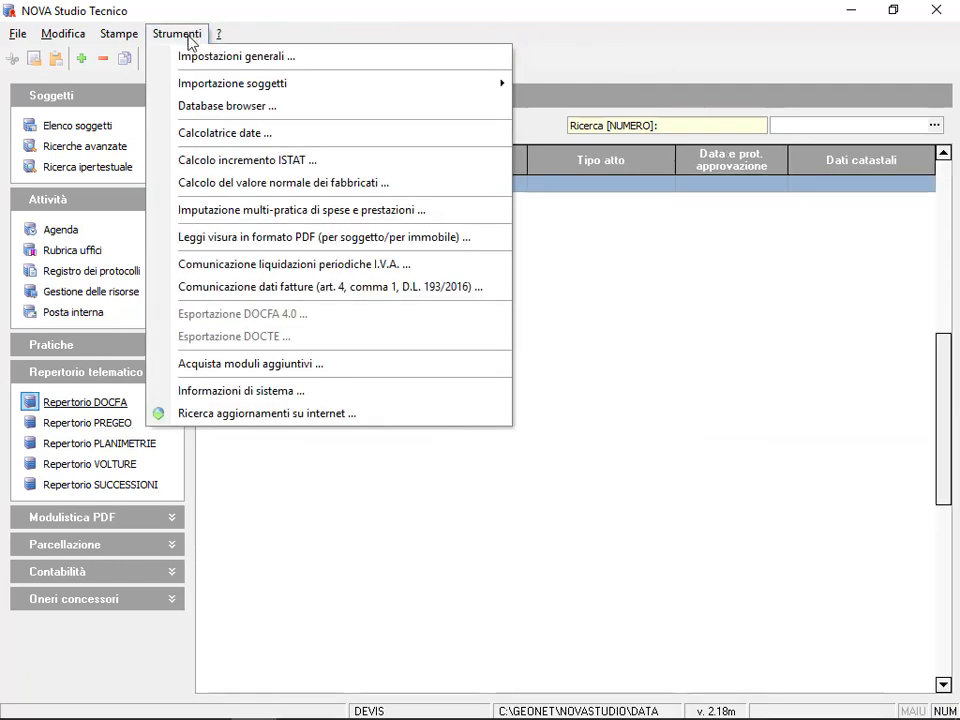
pyautogui.click(196, 58)
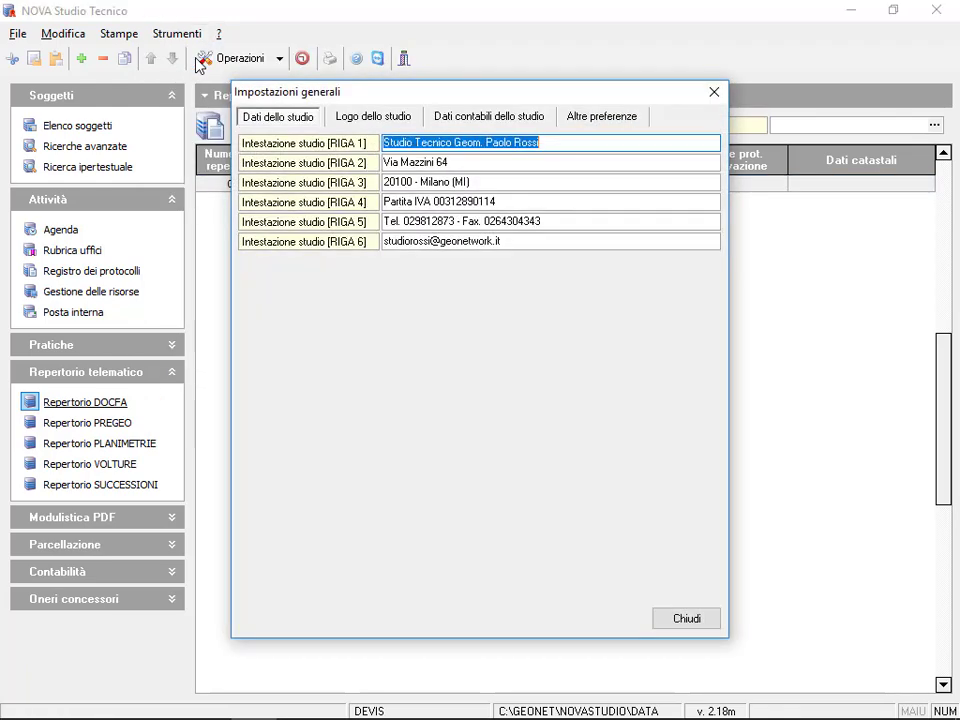
pyautogui.click(610, 124)
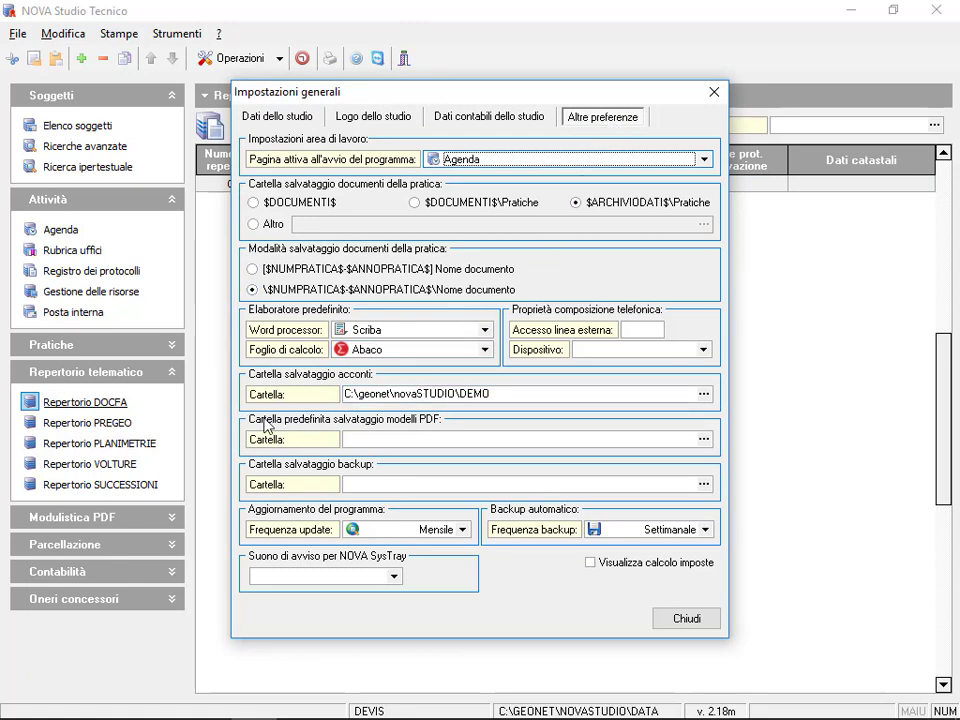
pyautogui.click(704, 439)
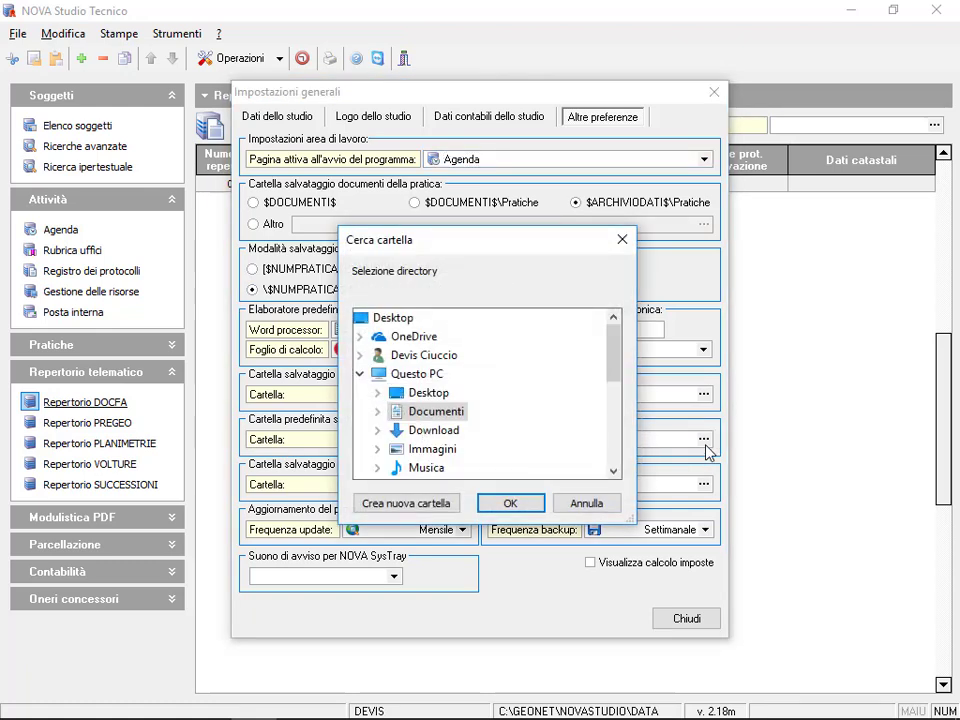
pyautogui.click(600, 505)
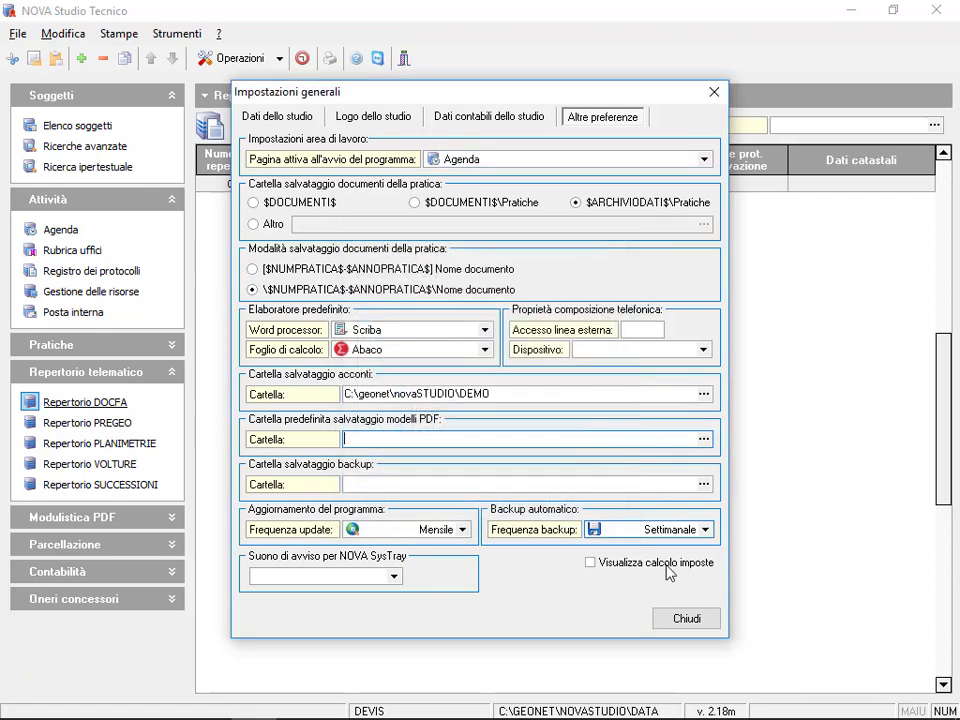
pyautogui.click(684, 619)
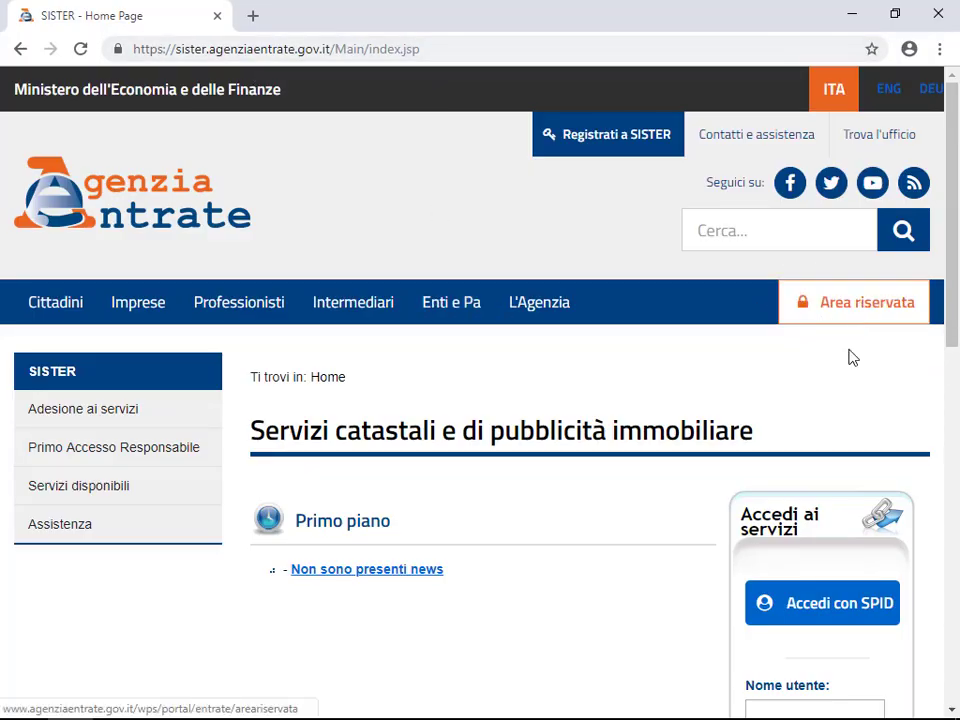
# On the Agenzia Entrate website in the browser, go through the Area riservata to the Sister access page, then return to NOVA Studio Tecnico
pyautogui.moveTo(955, 322)
pyautogui.mouseDown()
pyautogui.moveTo(955, 485)
pyautogui.moveTo(957, 322)
pyautogui.mouseUp()
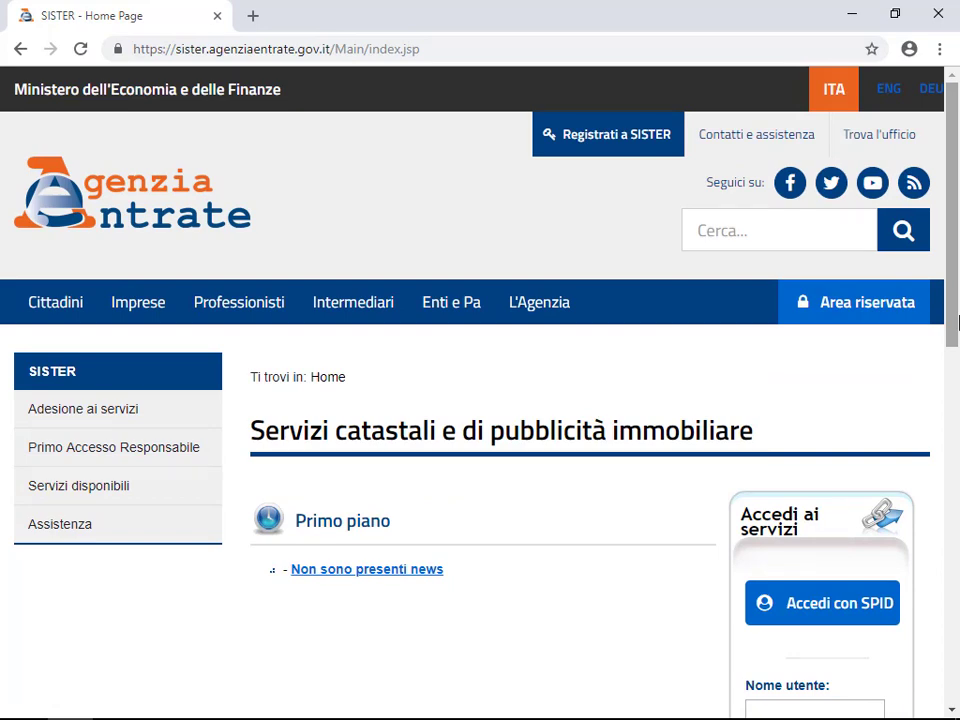
pyautogui.click(851, 318)
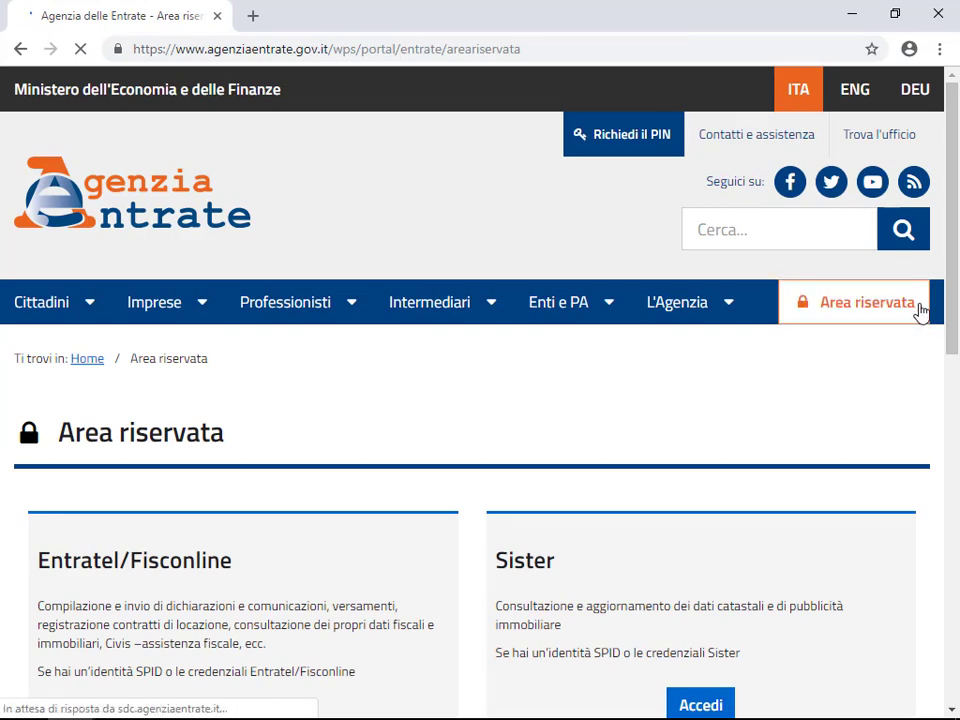
pyautogui.scroll(-3, 920, 330)
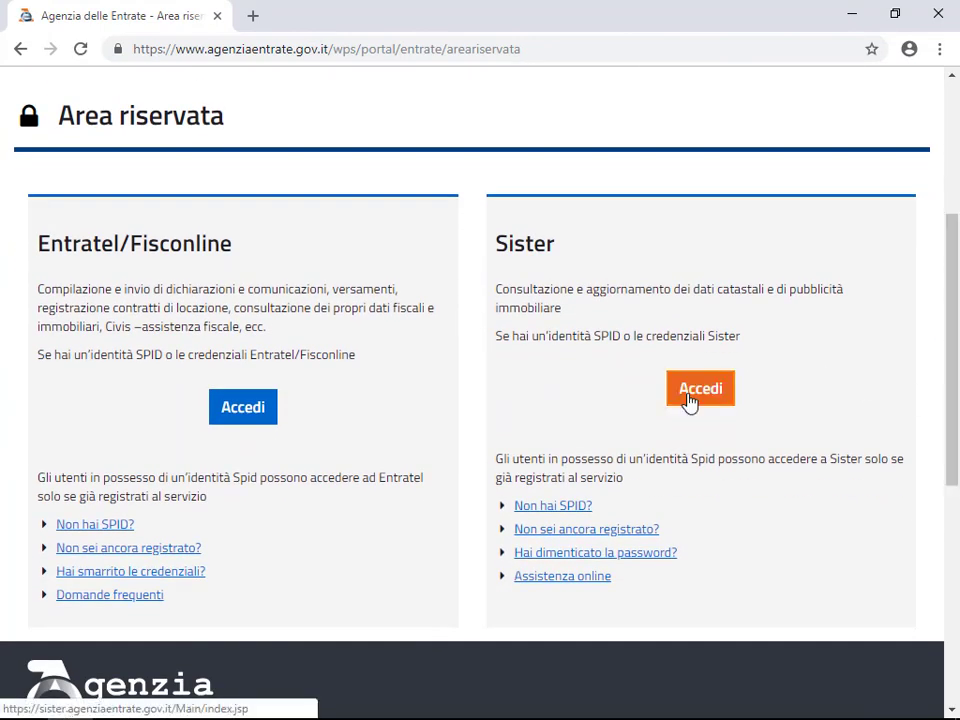
pyautogui.click(689, 399)
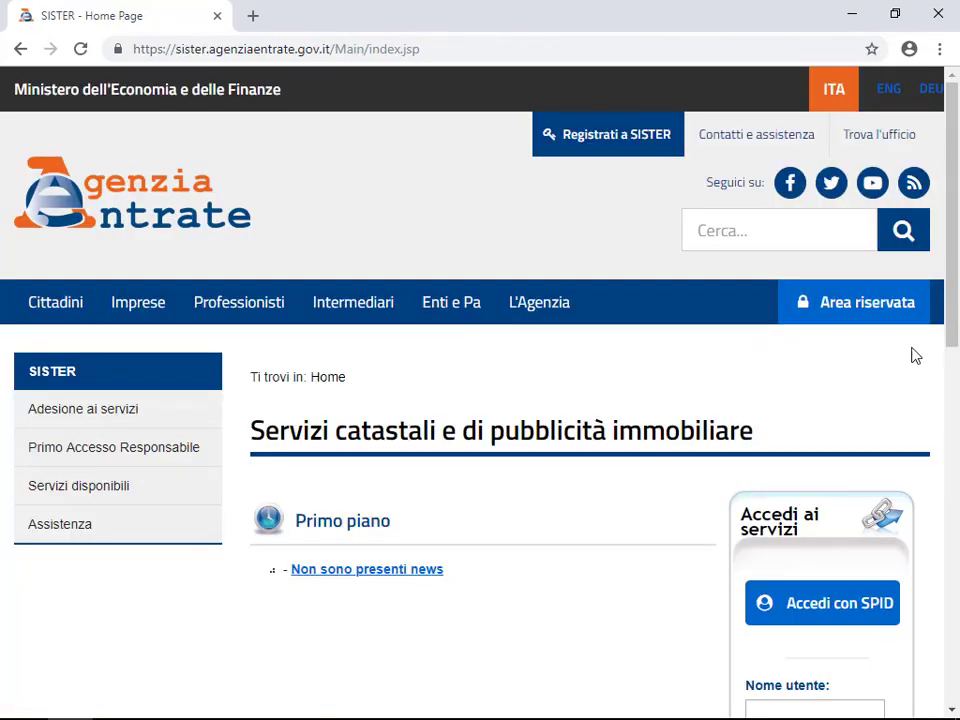
pyautogui.click(855, 16)
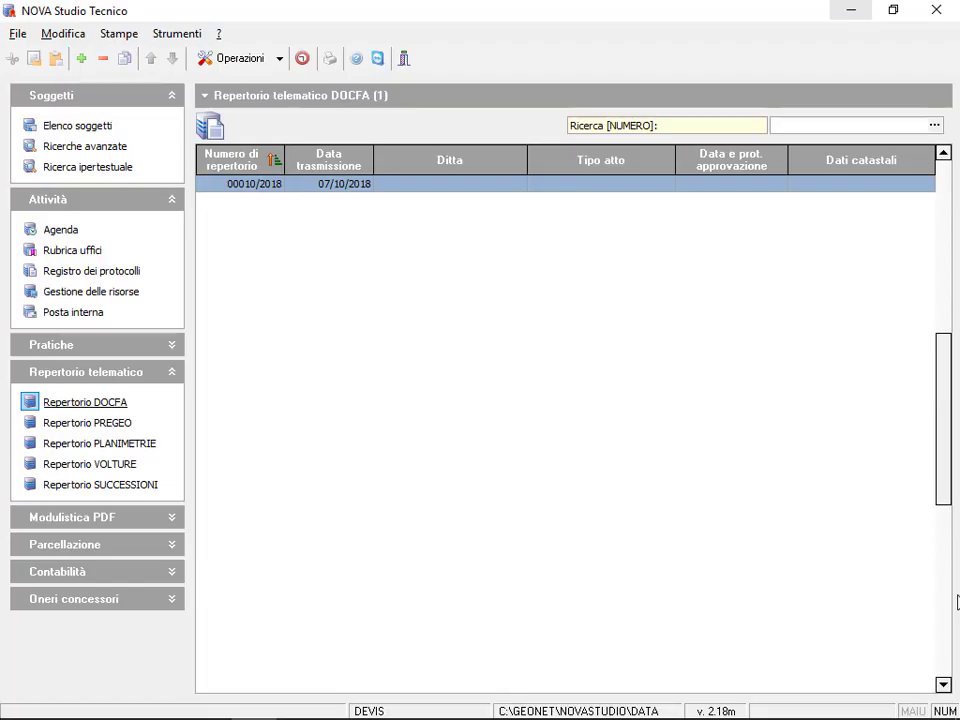
# Open the PLANIMETRIE register and bring up its available record and import operations
pyautogui.click(148, 445)
pyautogui.rightClick(507, 316)
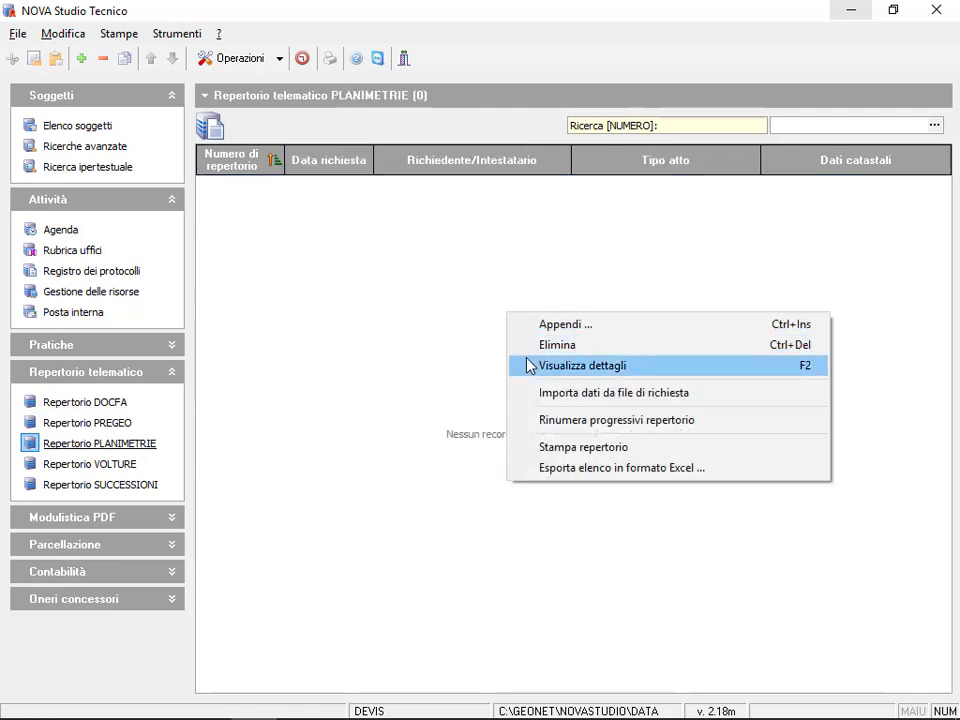